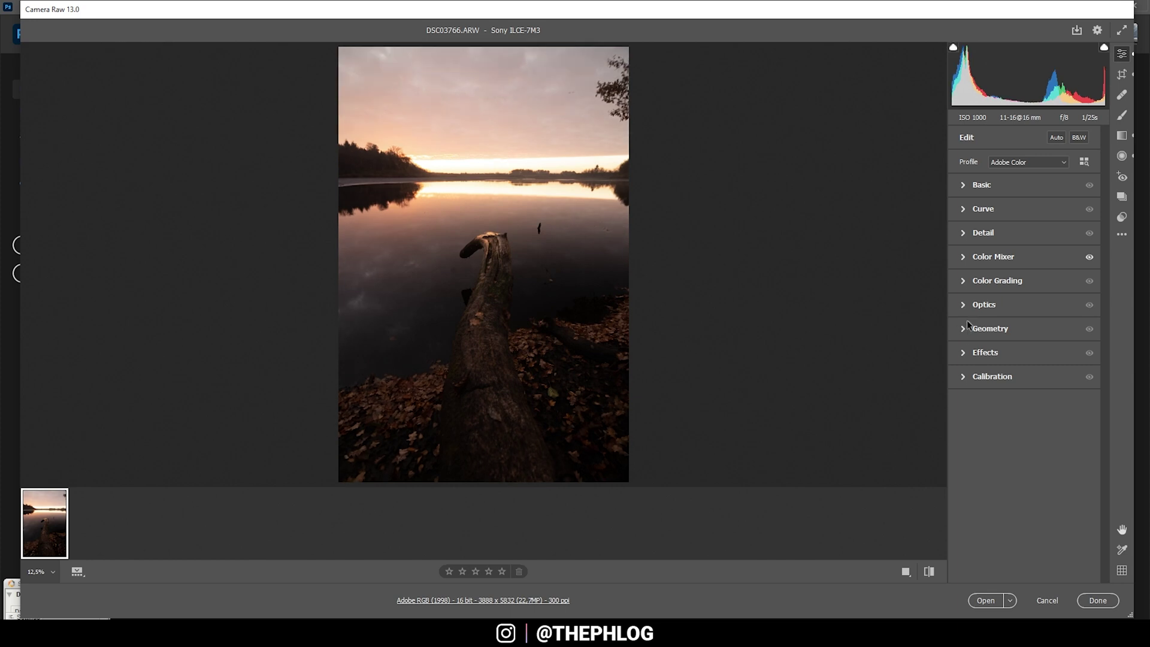
# Step: Expand the Optics section of the Edit panel to show the lens correction settings
pyautogui.click(964, 304)
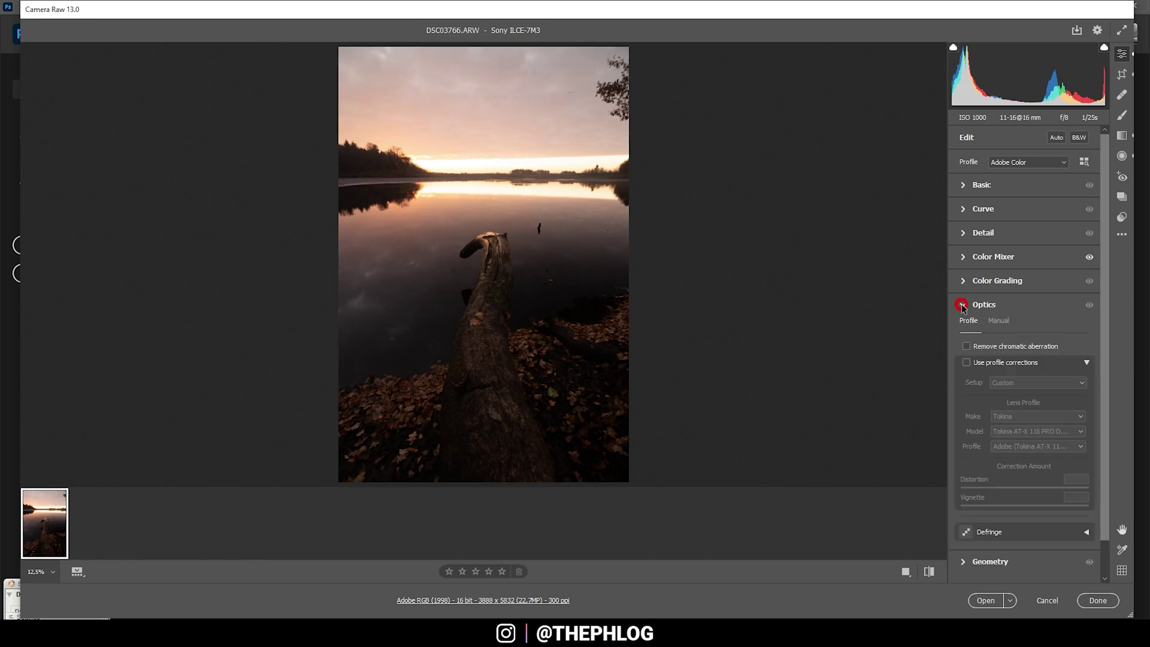
# Step: Turn on Remove chromatic aberration and Use profile corrections in Optics
pyautogui.click(967, 346)
pyautogui.click(970, 363)
pyautogui.click(967, 363)
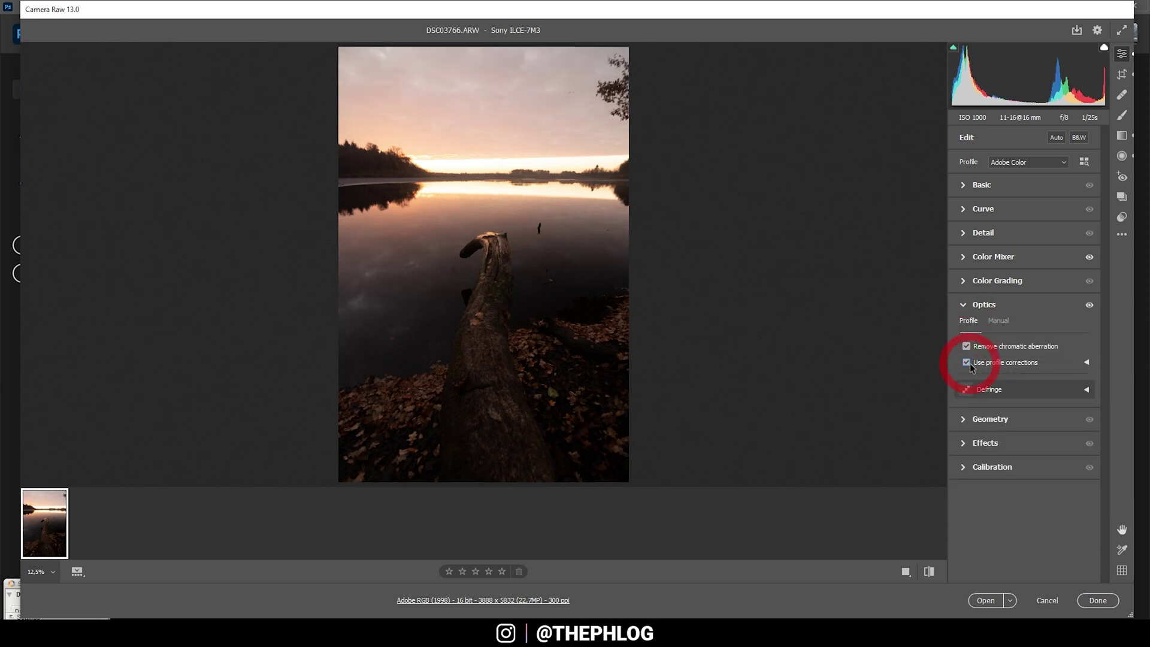
pyautogui.click(964, 304)
# Step: Set the Basic profile to Adobe Landscape and the white balance to Daylight
pyautogui.click(962, 187)
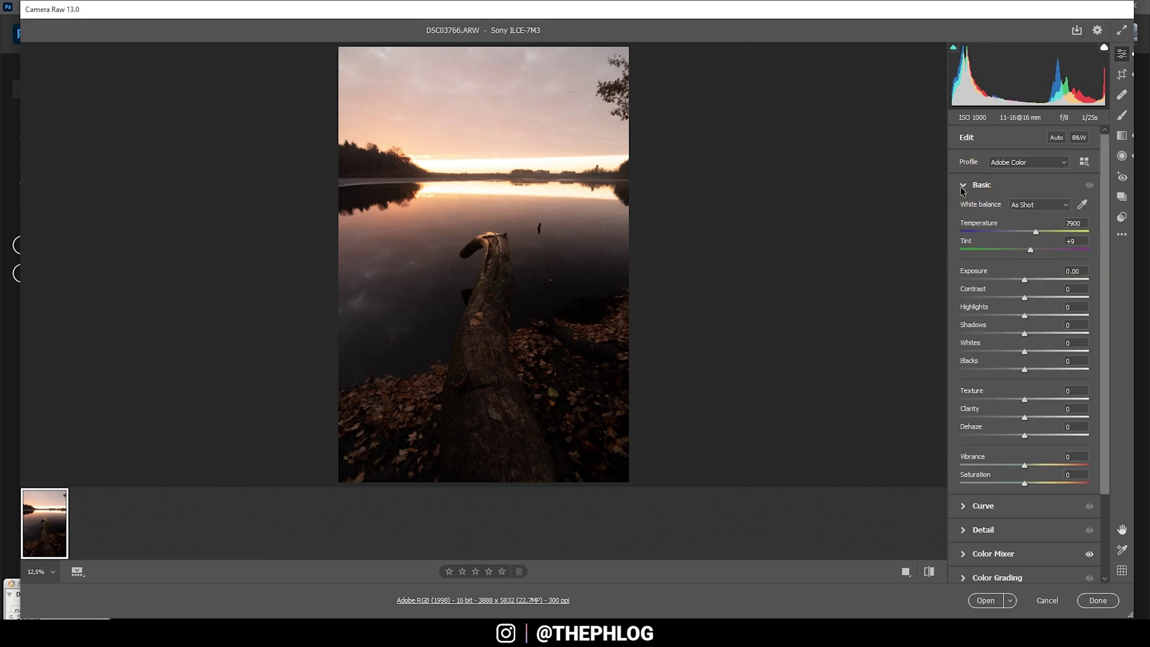
pyautogui.click(1022, 163)
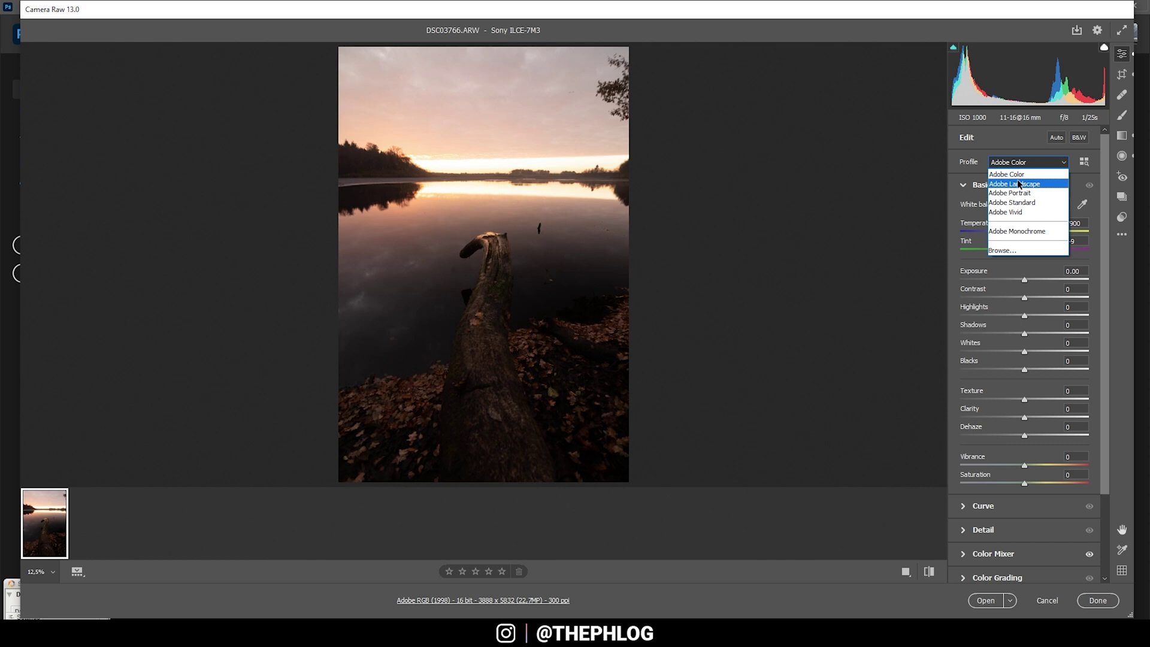
pyautogui.click(1017, 183)
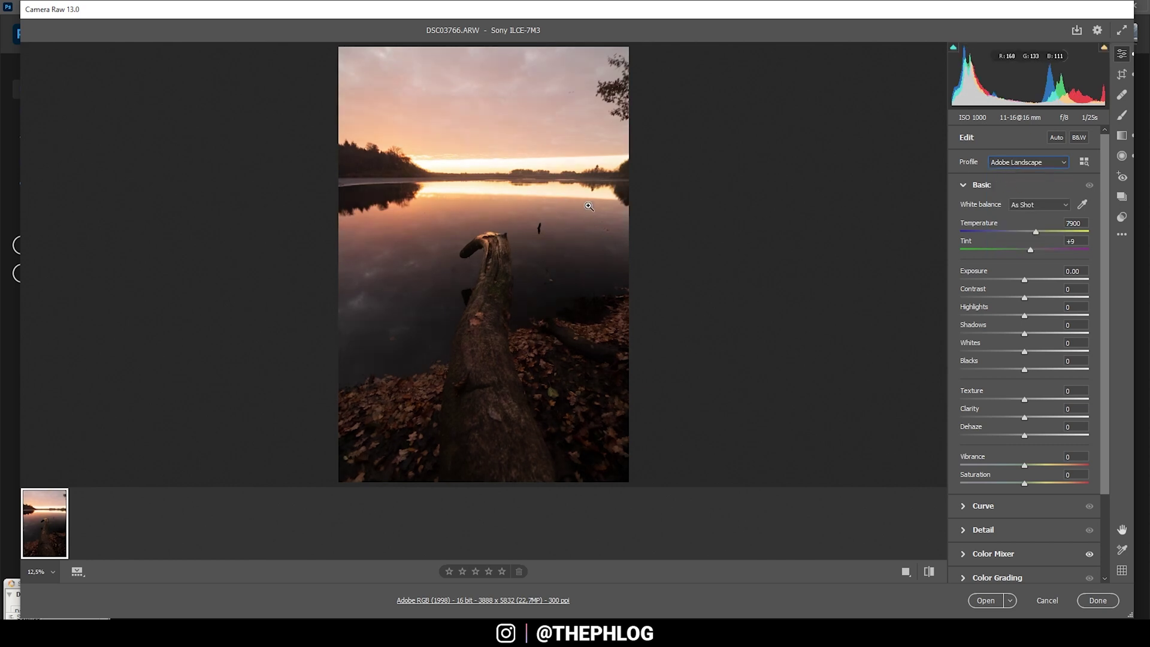
pyautogui.click(1044, 205)
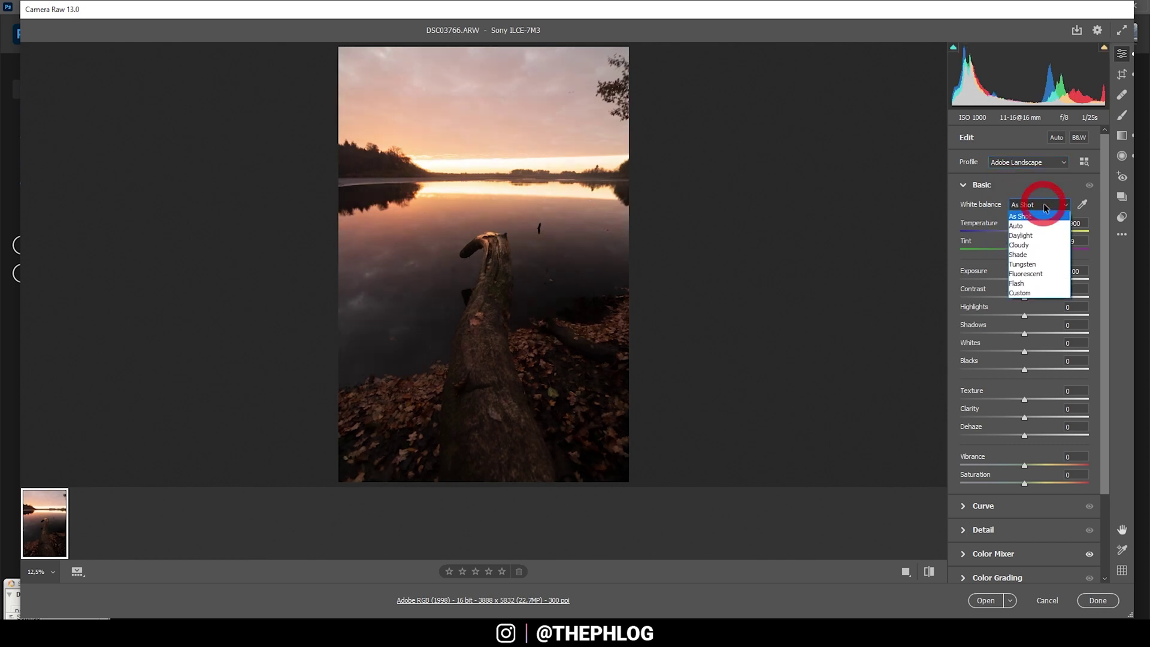
pyautogui.click(1040, 235)
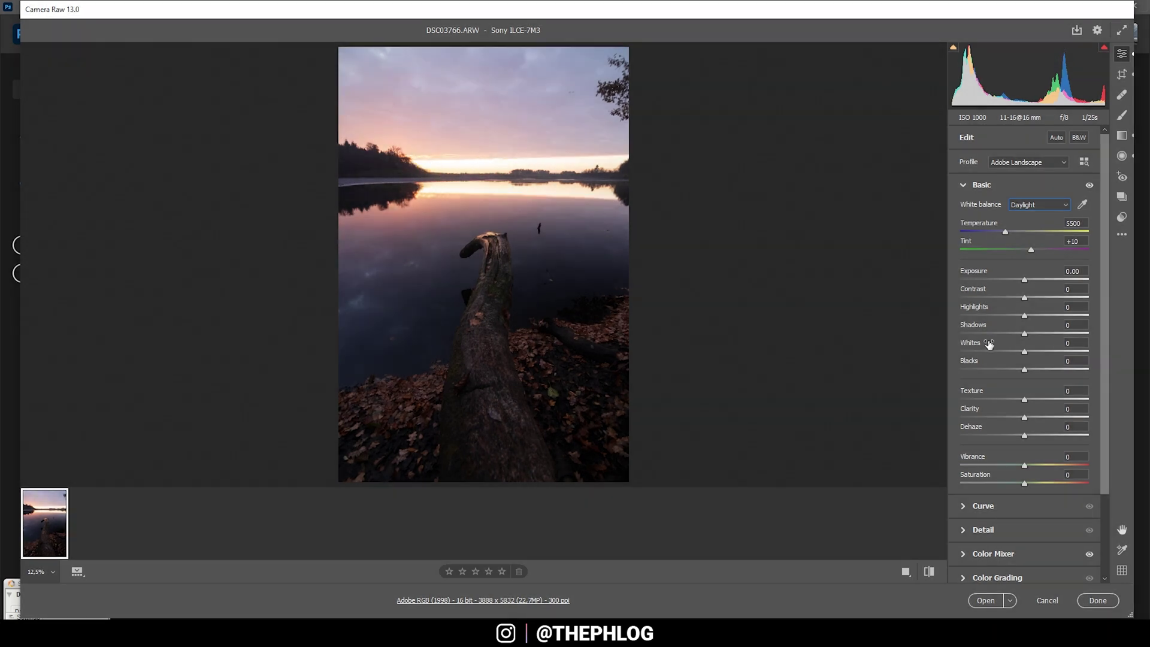
# Step: In Basic, set Highlights to -36, Shadows to +13, Contrast to +22 and Vibrance to +52
pyautogui.moveTo(1024, 319); pyautogui.dragTo(1002, 319)
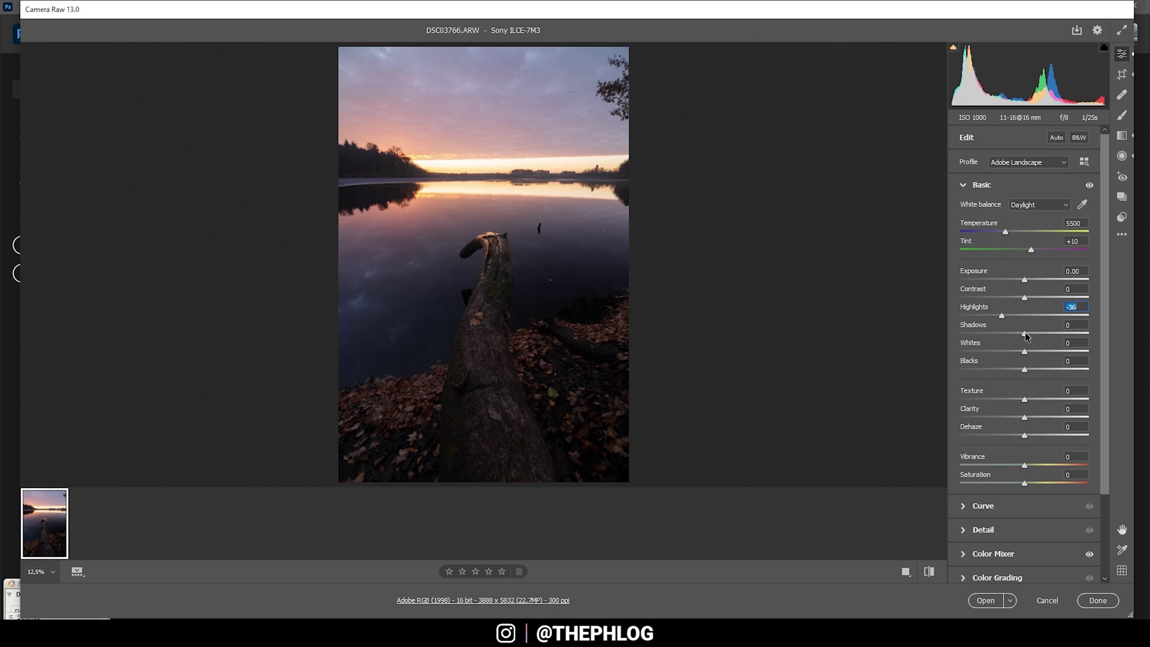
pyautogui.moveTo(1025, 334); pyautogui.dragTo(1034, 335)
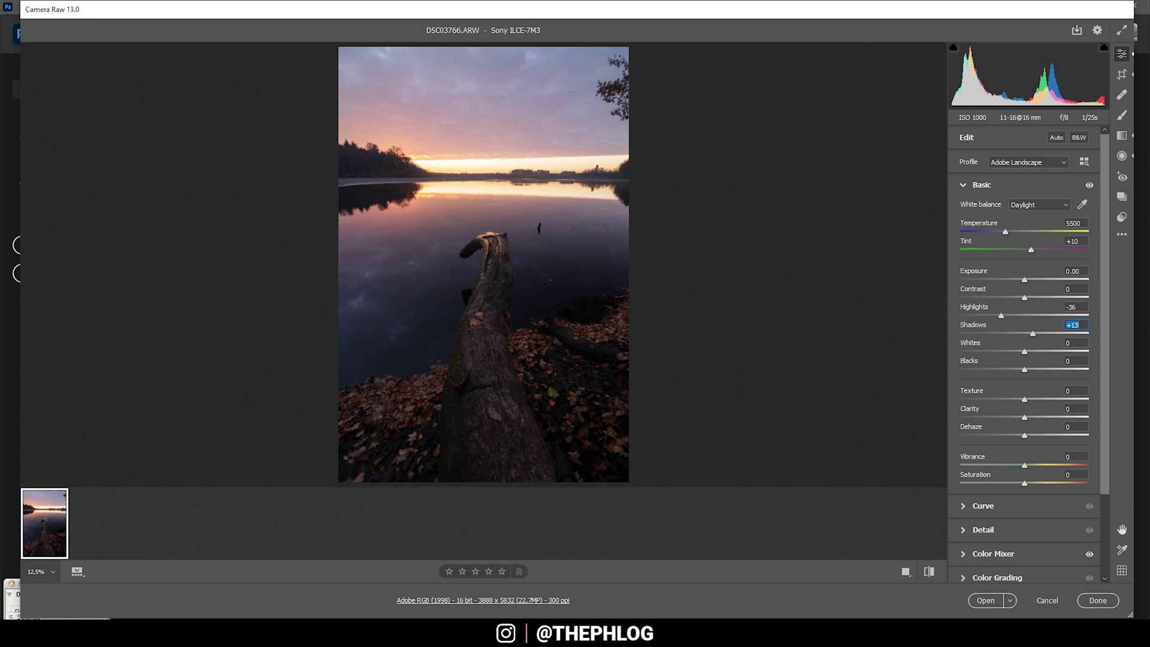
pyautogui.click(1024, 297)
pyautogui.moveTo(1023, 297); pyautogui.dragTo(1037, 297)
pyautogui.moveTo(1024, 465); pyautogui.dragTo(1058, 467)
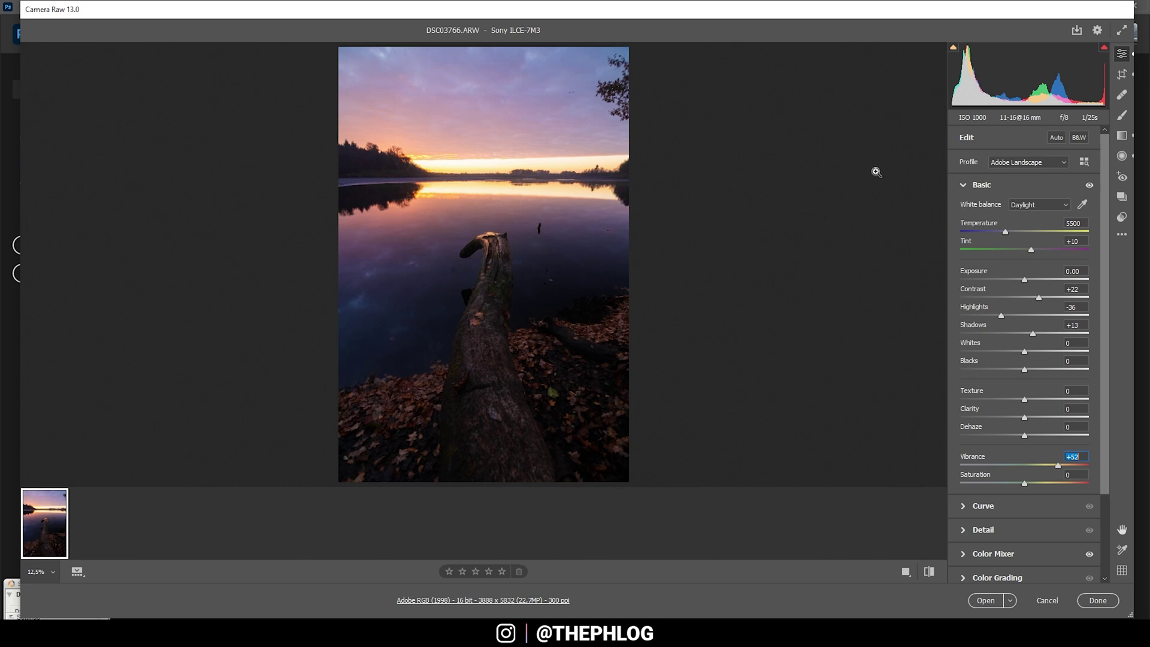
# Step: Select the existing graduated filter beside the photo and raise its Exposure to +1.70
pyautogui.click(1122, 136)
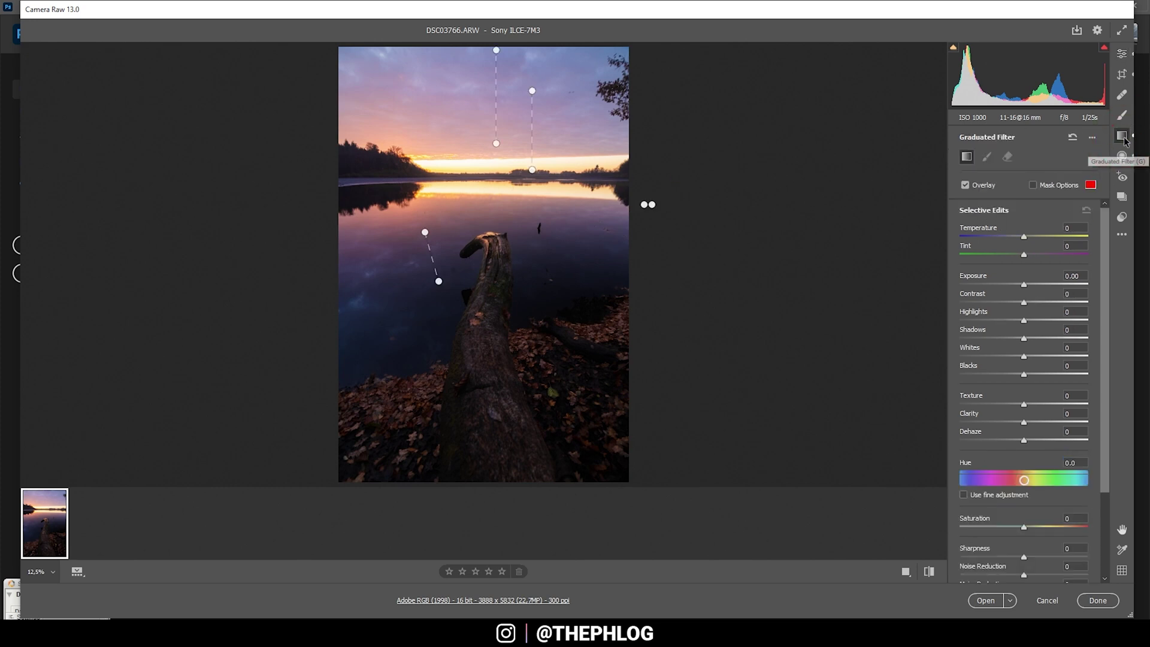
pyautogui.moveTo(648, 207)
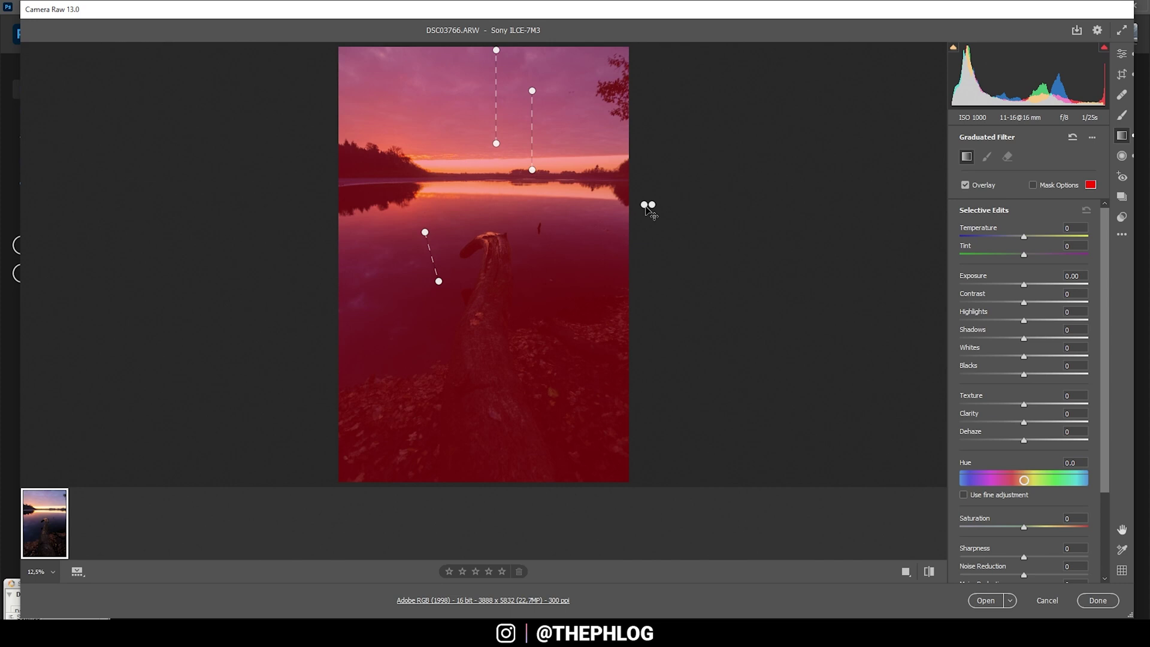
pyautogui.click(648, 206)
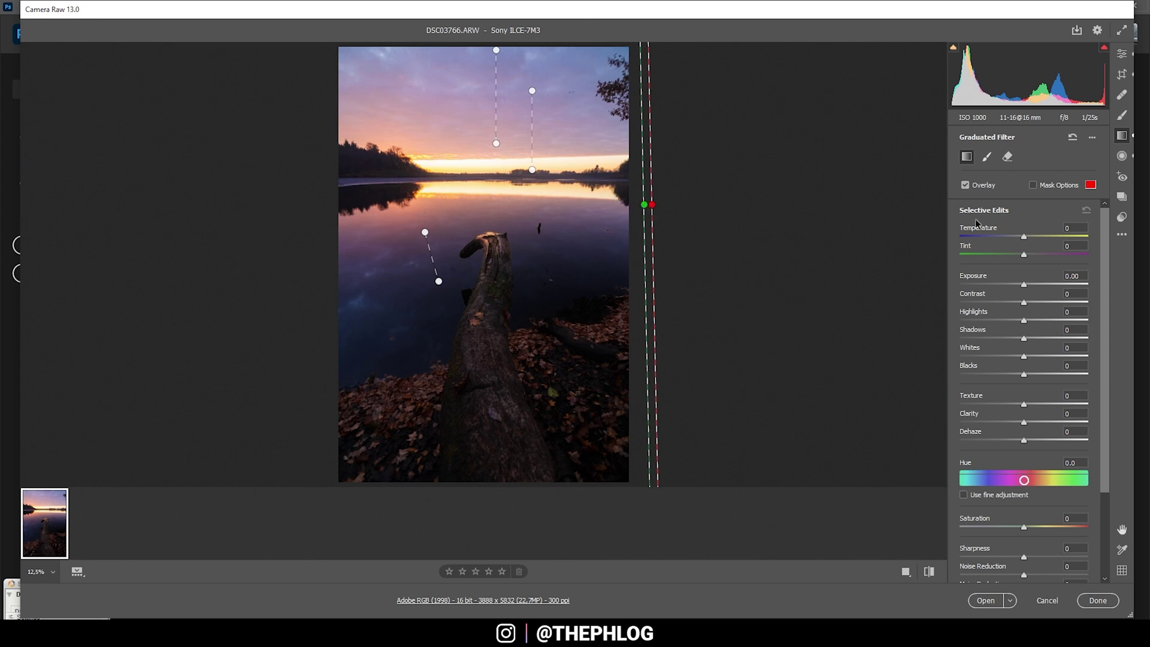
pyautogui.click(1026, 286)
pyautogui.moveTo(1025, 288); pyautogui.dragTo(1037, 287)
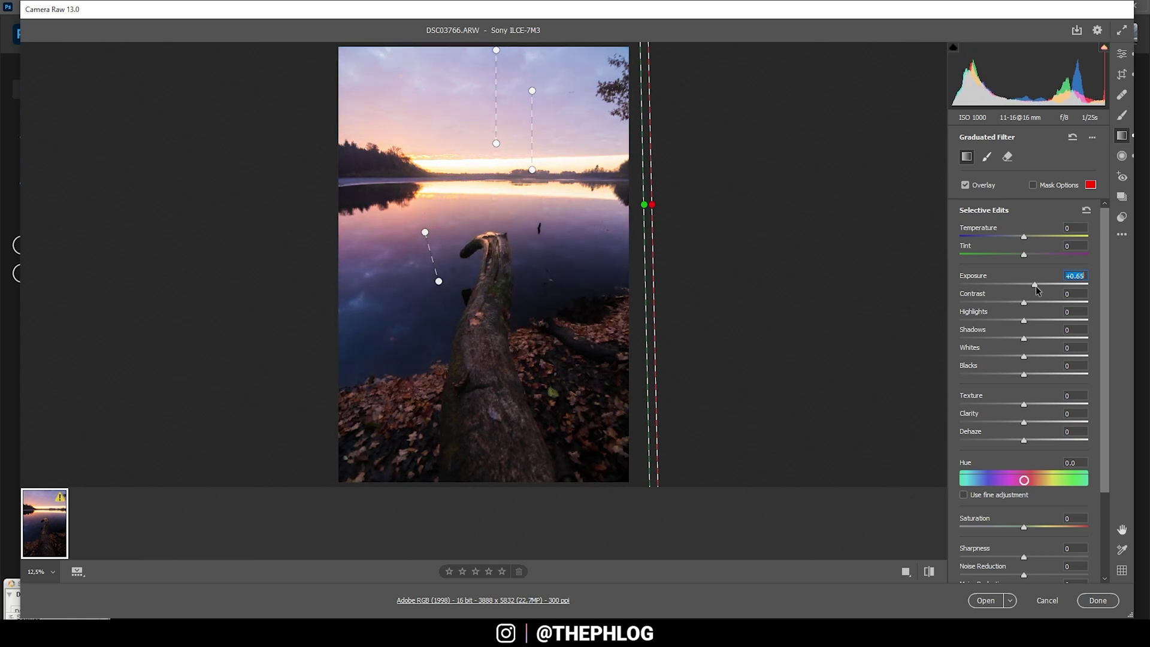
pyautogui.moveTo(1036, 286); pyautogui.dragTo(1051, 286)
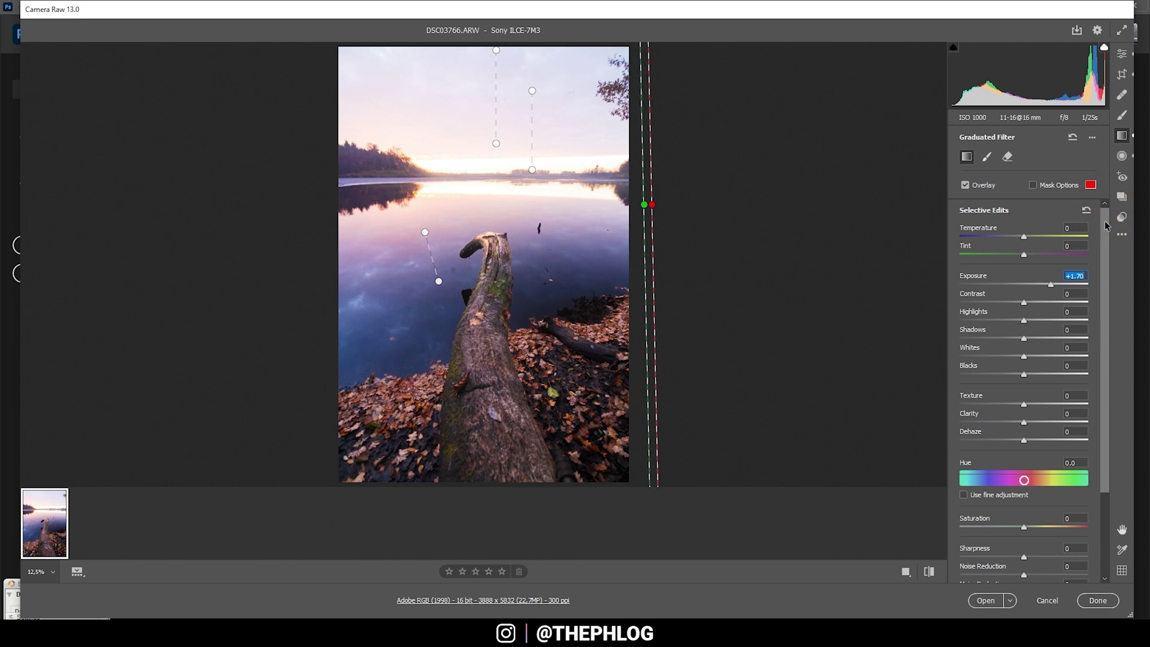
pyautogui.moveTo(1106, 227); pyautogui.dragTo(1104, 347)
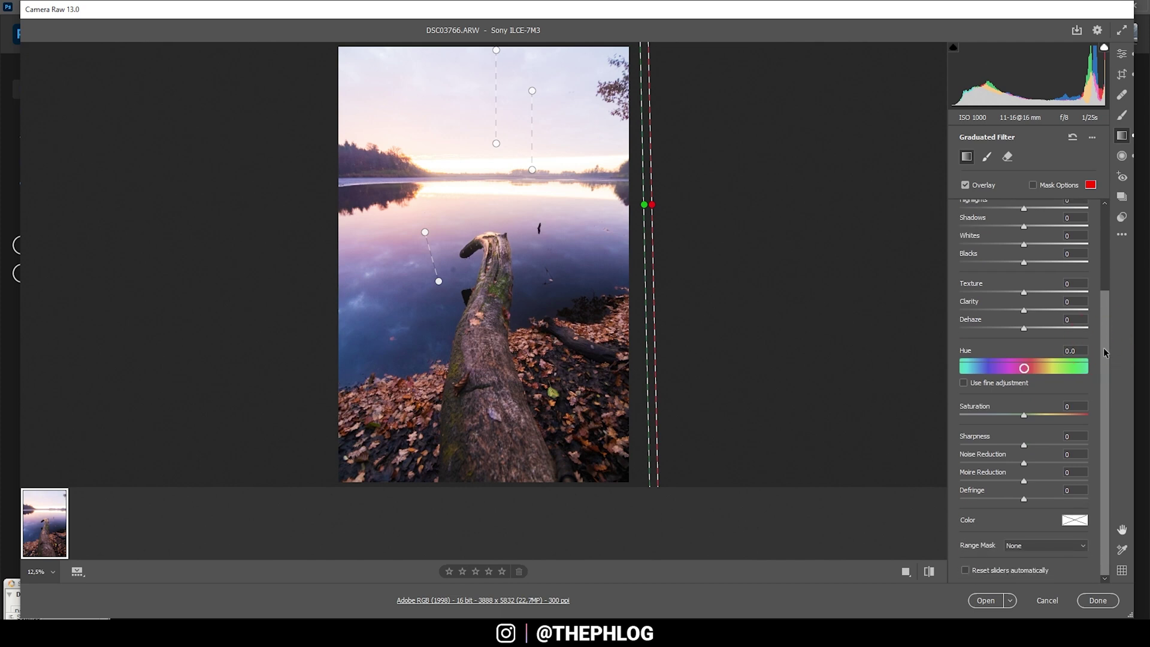
pyautogui.click(1022, 548)
# Step: Set the filter's Luminance range mask to 0–27 with Smoothness 79, checking the luminance map
pyautogui.click(1022, 577)
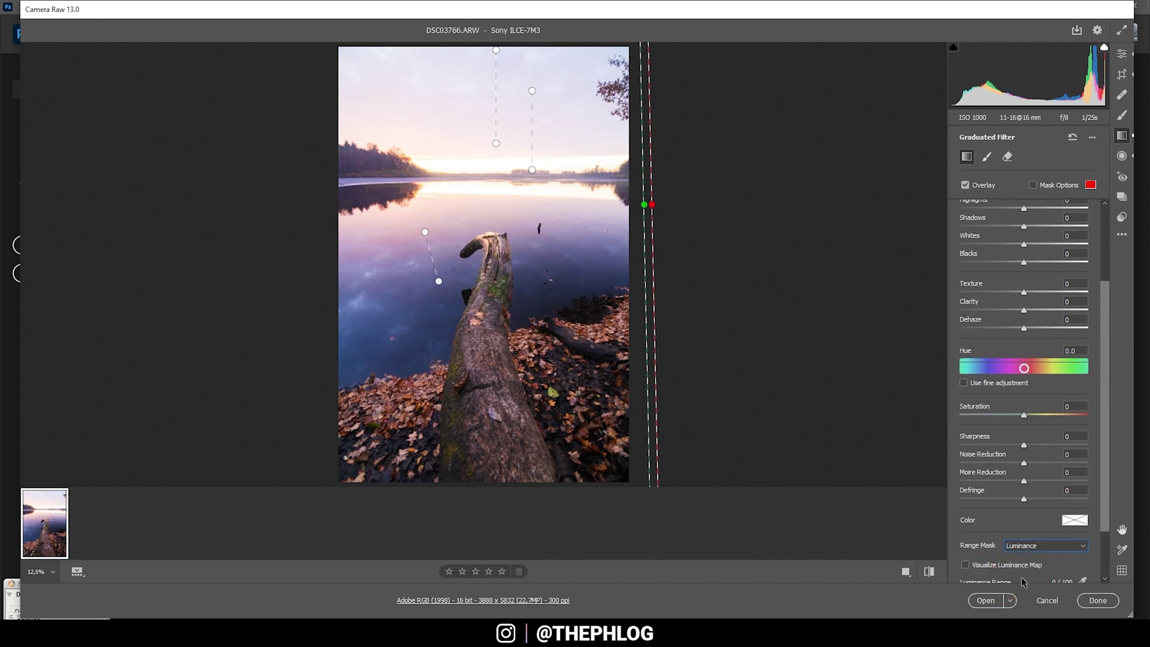
pyautogui.scroll(-2, 1006, 539)
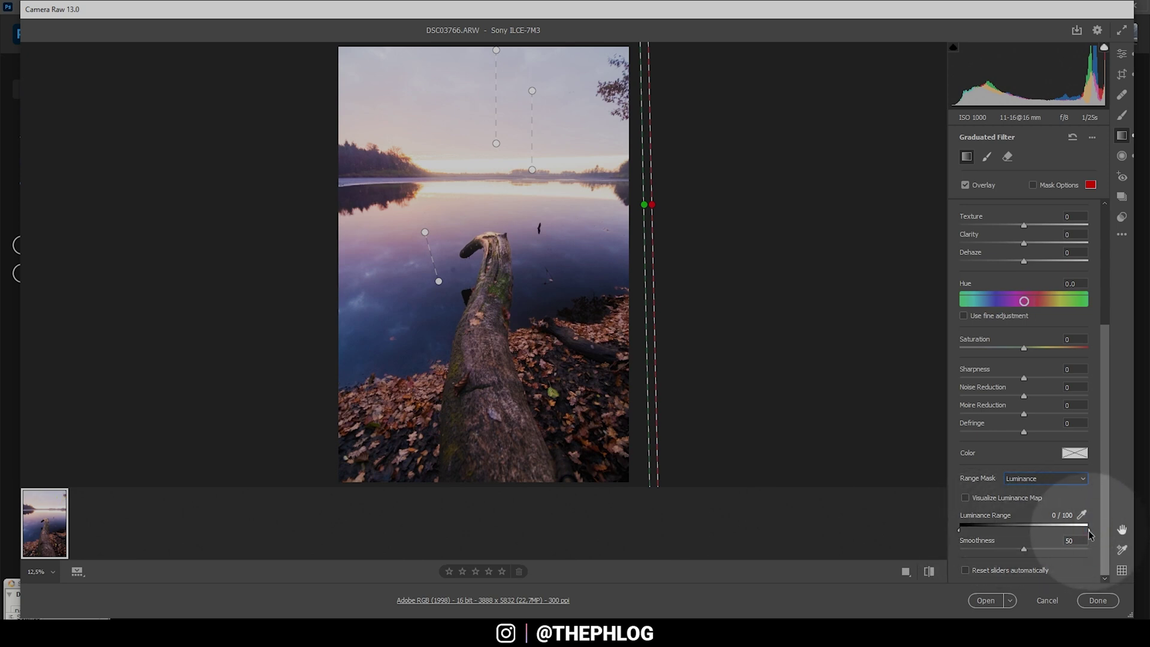
pyautogui.moveTo(1090, 535); pyautogui.dragTo(996, 533)
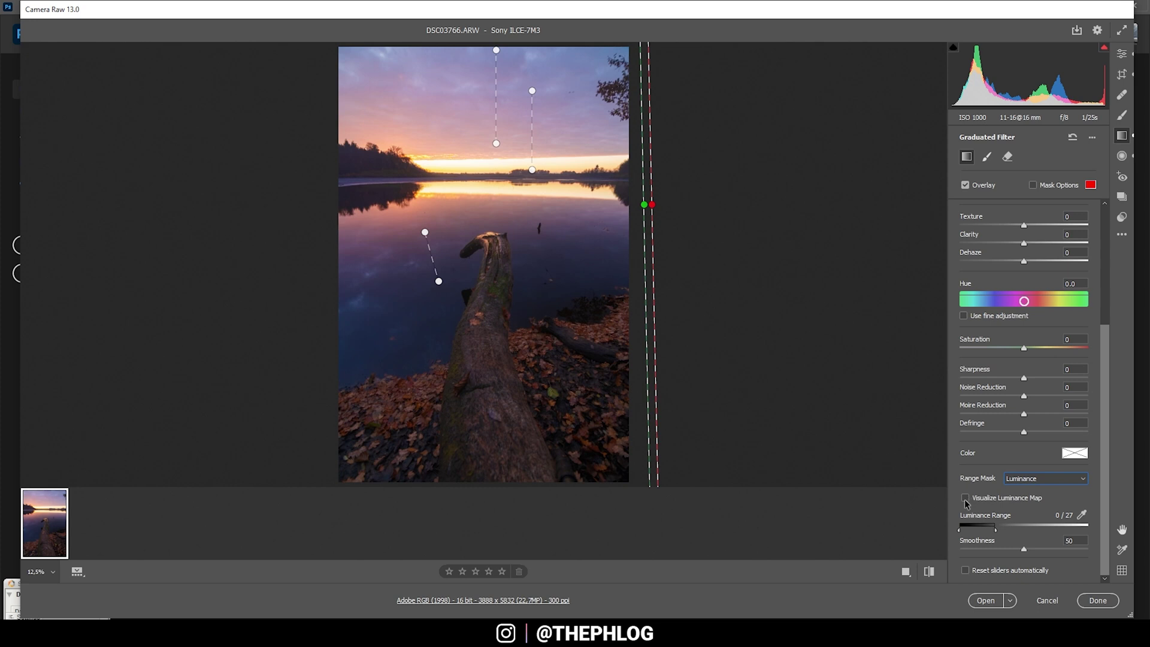
pyautogui.click(965, 501)
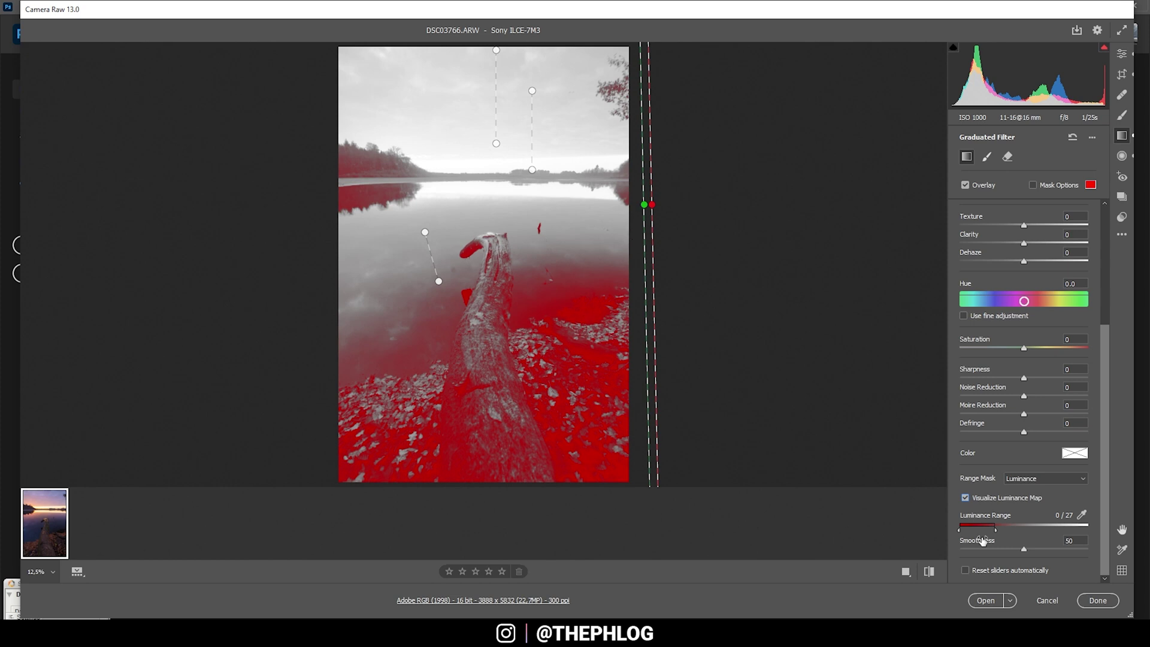
pyautogui.click(965, 497)
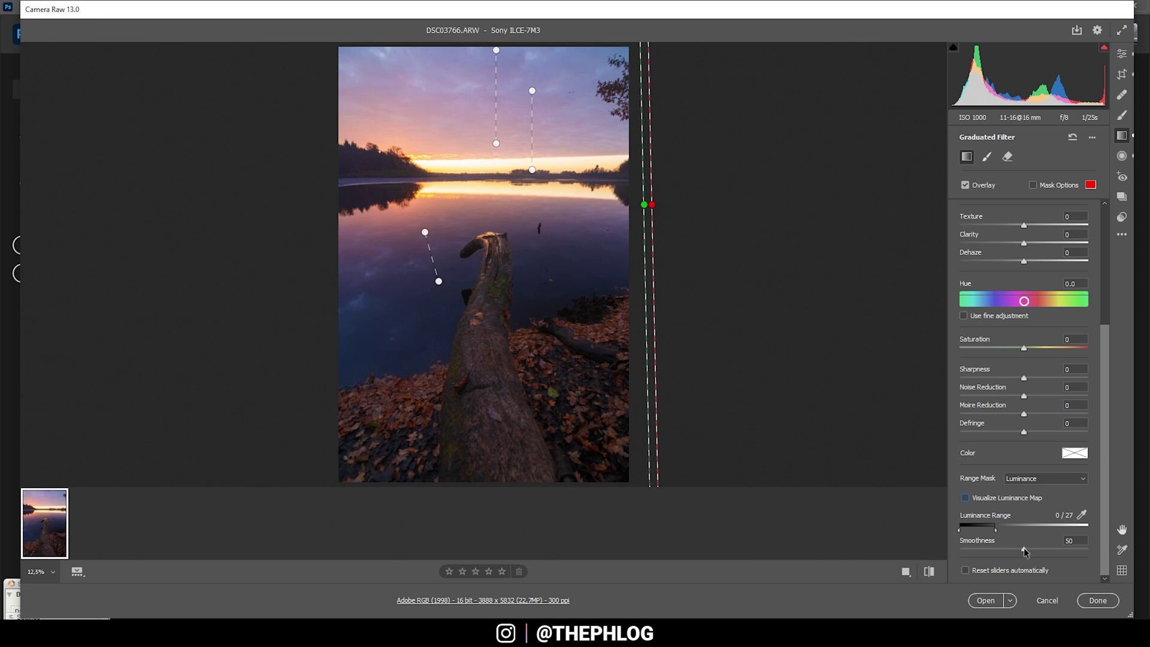
pyautogui.moveTo(1024, 547); pyautogui.dragTo(1062, 549)
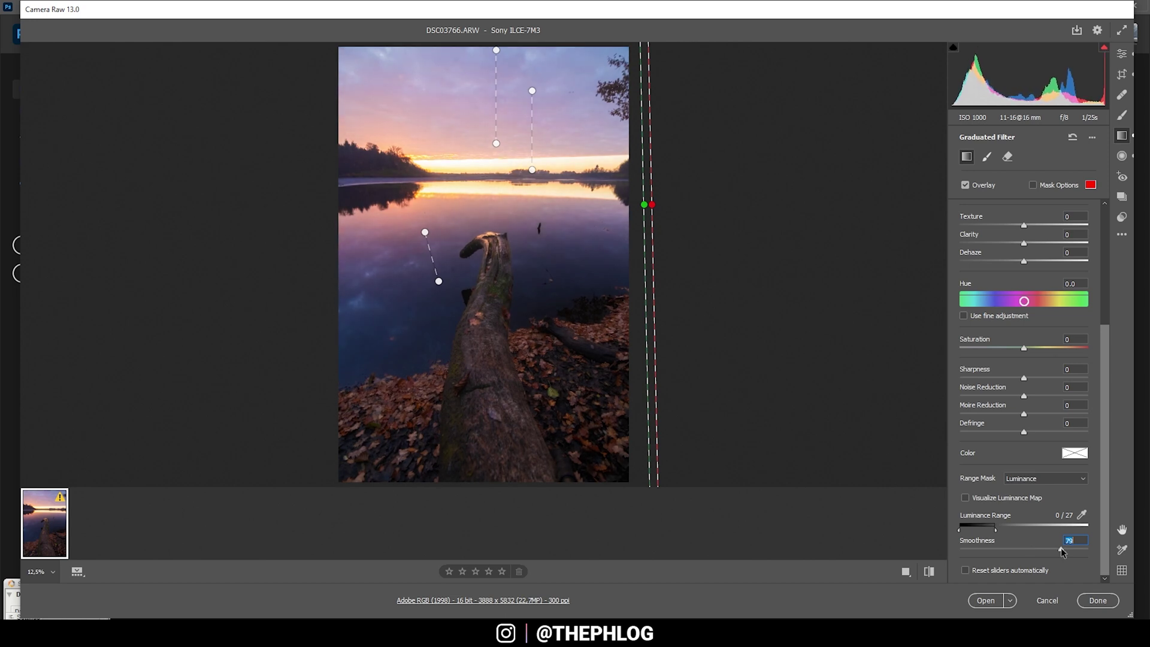
pyautogui.click(965, 498)
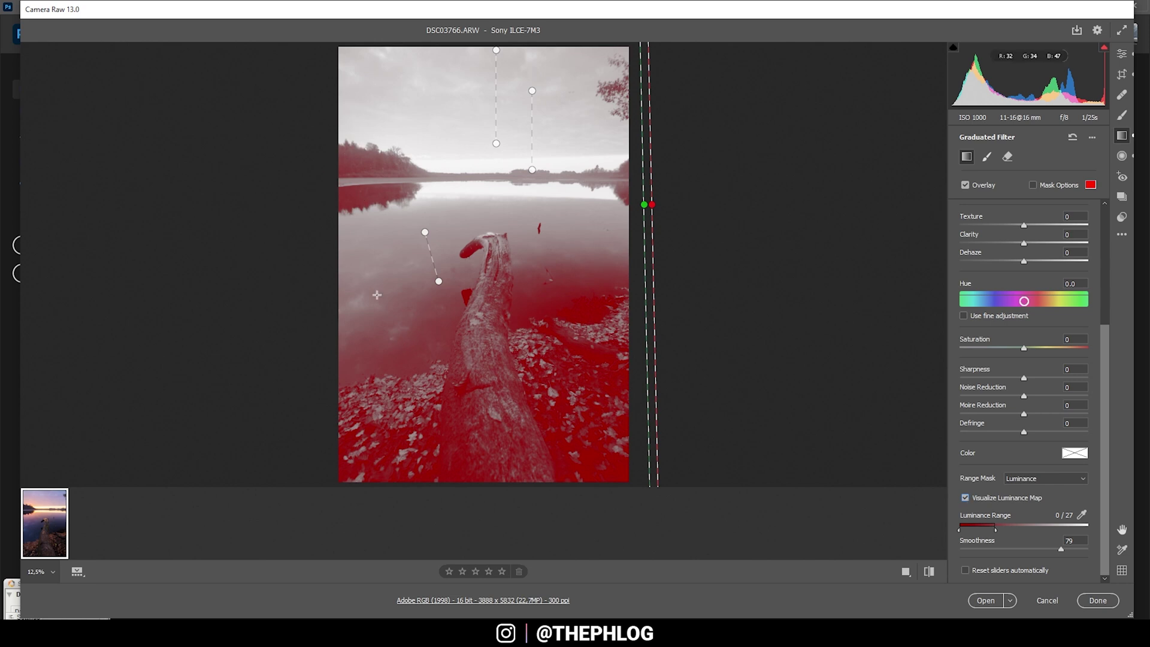
pyautogui.click(966, 498)
pyautogui.scroll(3, 1094, 180)
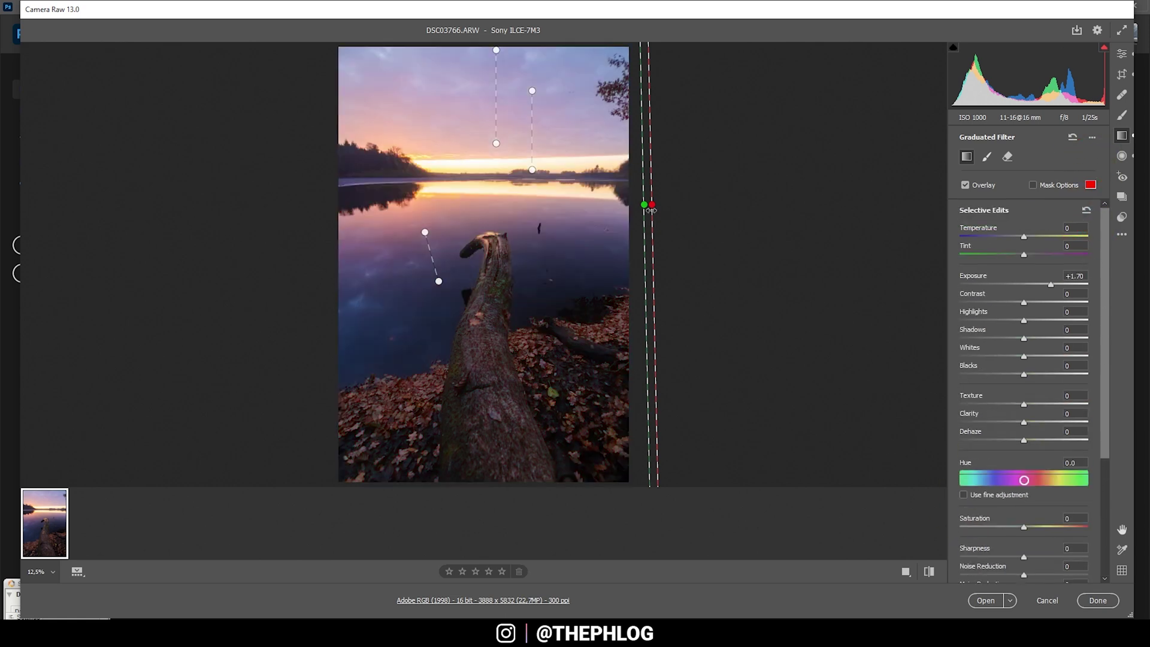
# Step: Draw a new graduated filter across the sky with Exposure -0.35 and Clarity +36
pyautogui.moveTo(497, 143); pyautogui.dragTo(497, 51)
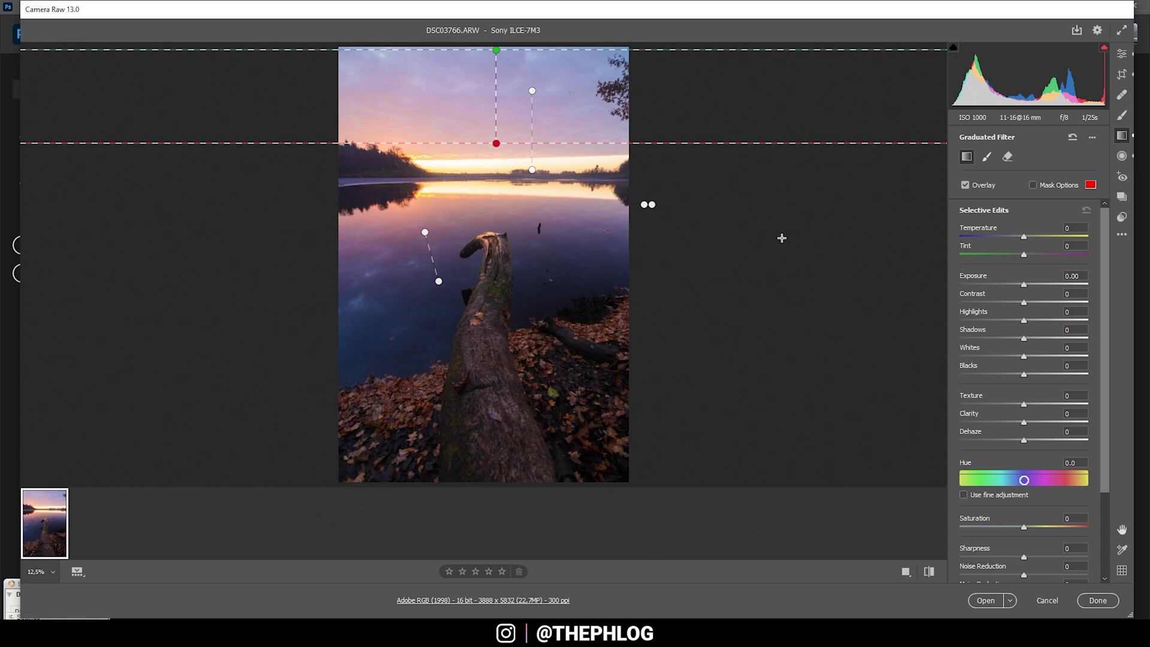
pyautogui.moveTo(1027, 287); pyautogui.dragTo(1017, 287)
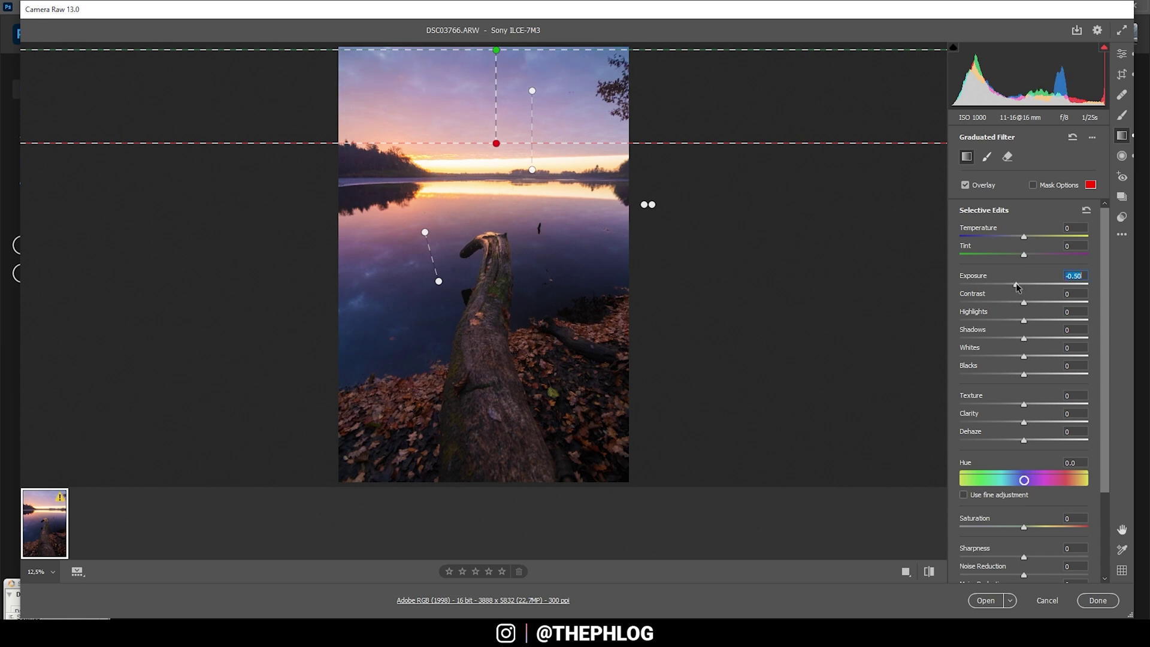
pyautogui.moveTo(1017, 287); pyautogui.dragTo(1019, 287)
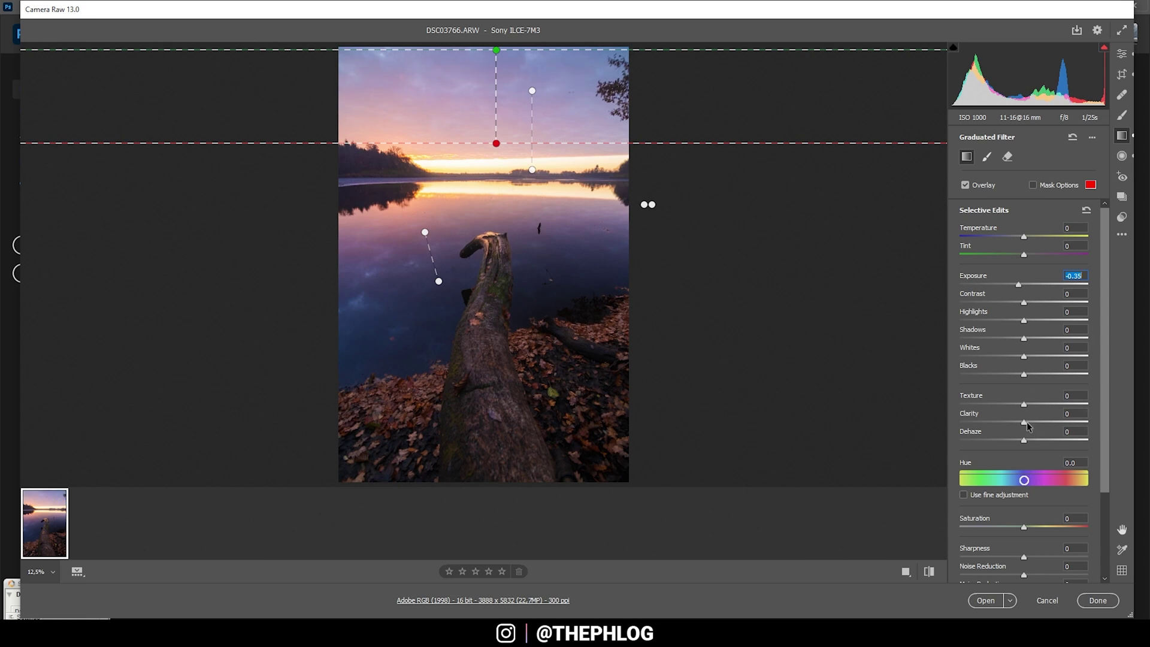
pyautogui.moveTo(1026, 422); pyautogui.dragTo(1030, 422)
# Step: Give the second sky filter Exposure -0.95, Contrast +18, Clarity +21 and Texture -8
pyautogui.click(532, 90)
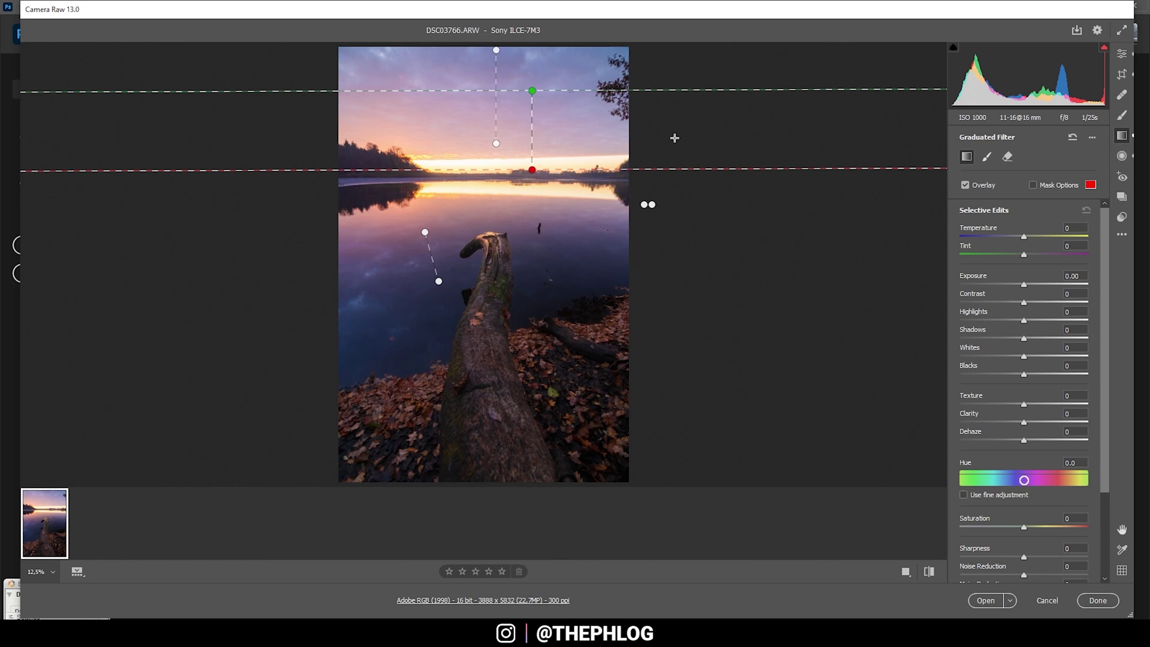
pyautogui.moveTo(1024, 286); pyautogui.dragTo(1009, 286)
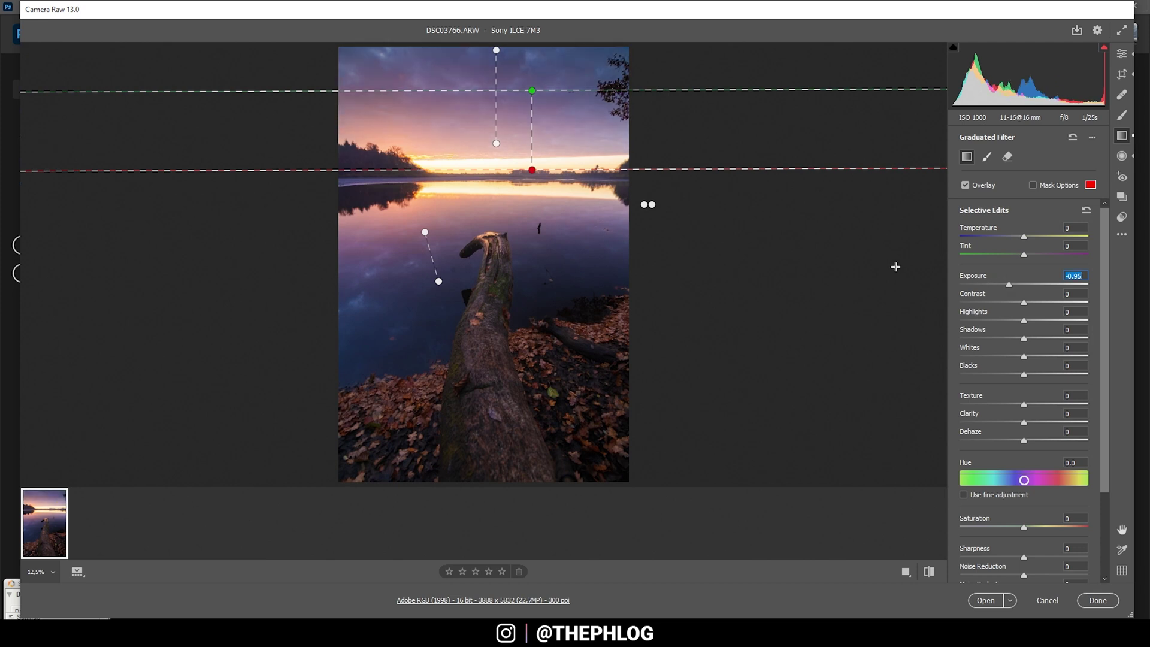
pyautogui.click(1024, 302)
pyautogui.moveTo(1023, 302); pyautogui.dragTo(1031, 303)
pyautogui.moveTo(1033, 304); pyautogui.dragTo(1036, 304)
pyautogui.moveTo(1027, 417); pyautogui.dragTo(1029, 423)
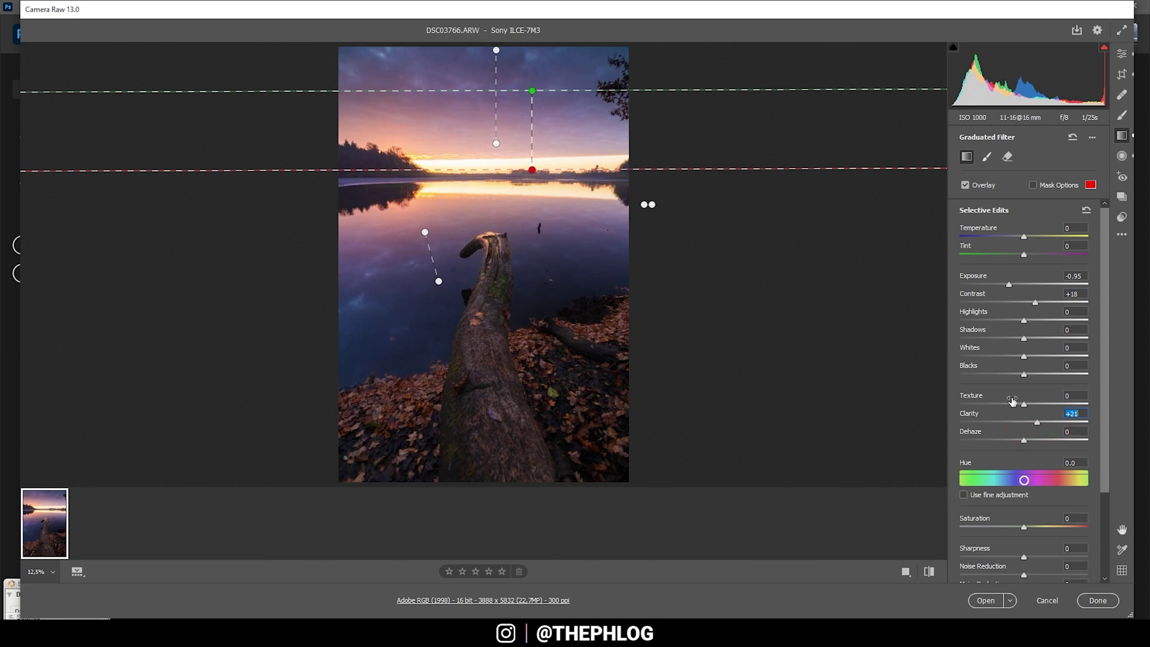
pyautogui.moveTo(1024, 405); pyautogui.dragTo(1020, 408)
pyautogui.moveTo(1020, 408); pyautogui.dragTo(1018, 408)
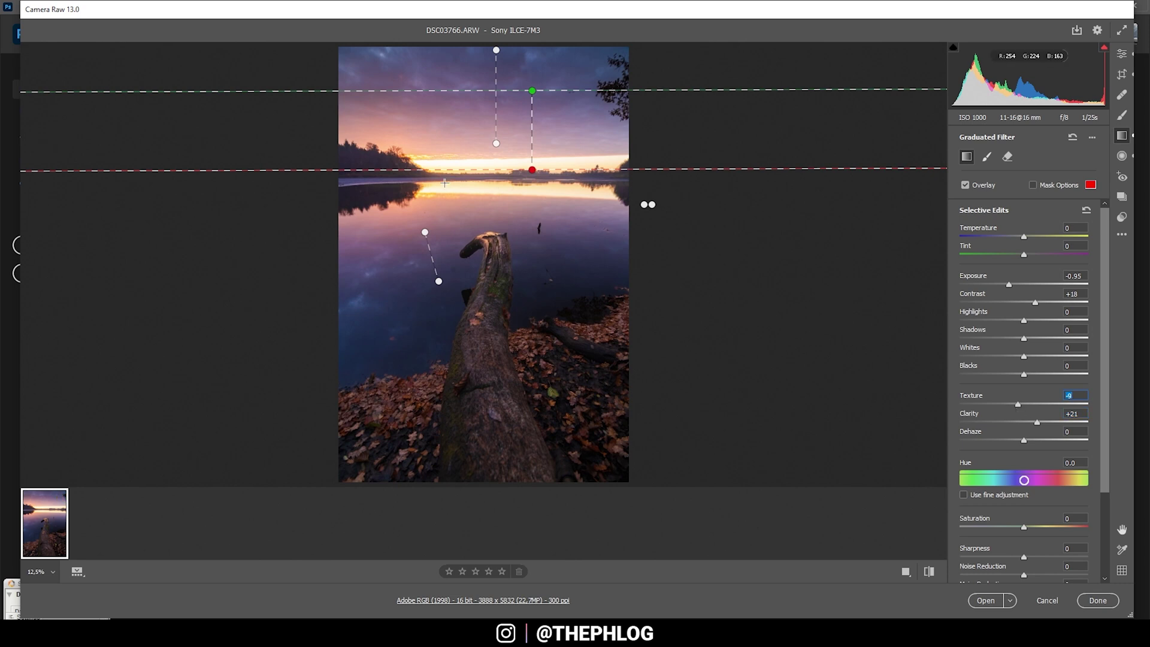
pyautogui.click(425, 233)
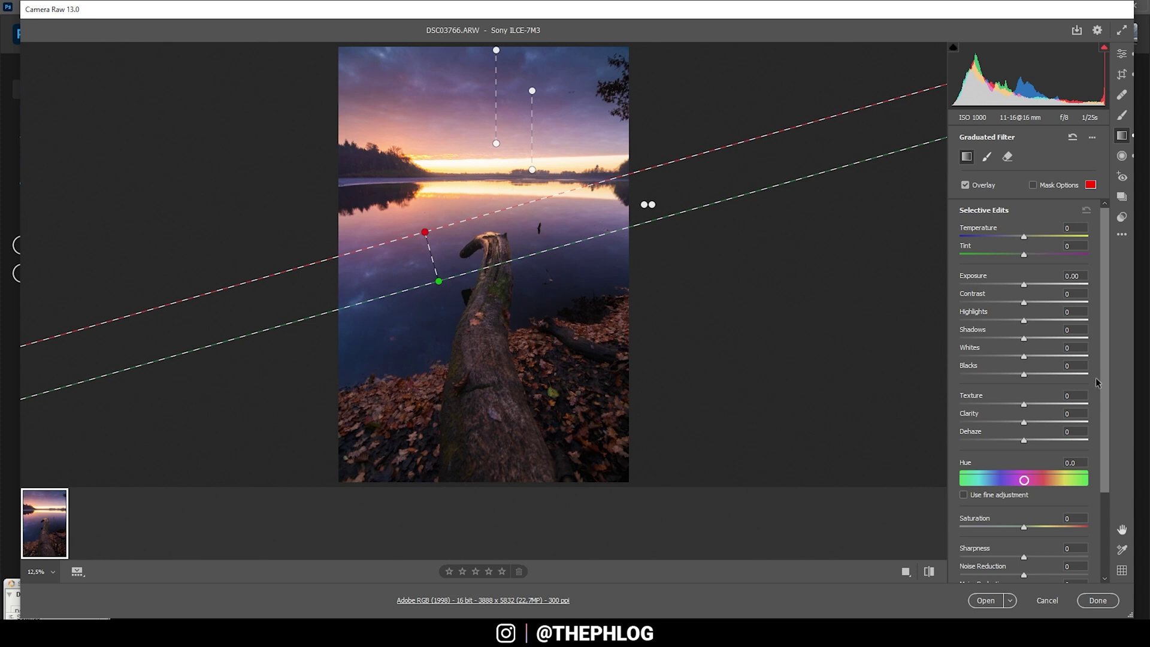
# Step: Give the lower water filter Shadows +25, Clarity +18 and Texture +8
pyautogui.moveTo(1024, 339); pyautogui.dragTo(1041, 340)
pyautogui.click(1023, 422)
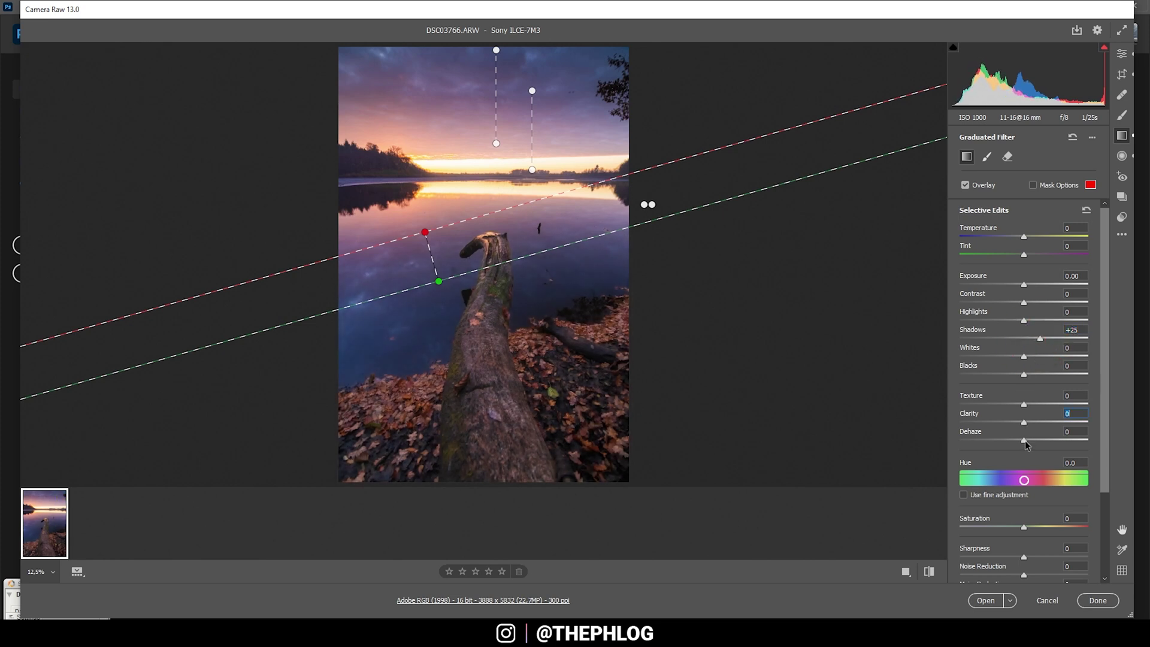
pyautogui.moveTo(1024, 421)
pyautogui.mouseDown()
pyautogui.moveTo(1032, 405)
pyautogui.moveTo(1035, 422)
pyautogui.mouseUp()
pyautogui.click(1027, 404)
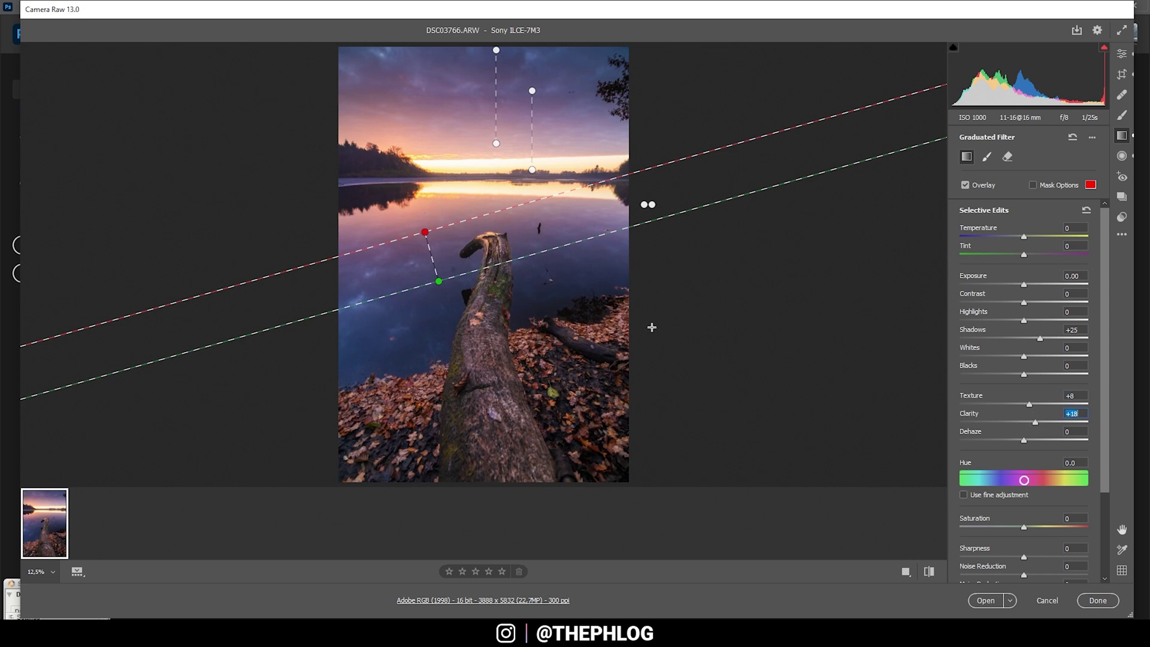
pyautogui.click(1122, 156)
# Step: Draw a radial filter around the horizon glow with Blacks +28, Dehaze -12 and slight warmth
pyautogui.moveTo(458, 172); pyautogui.dragTo(587, 197)
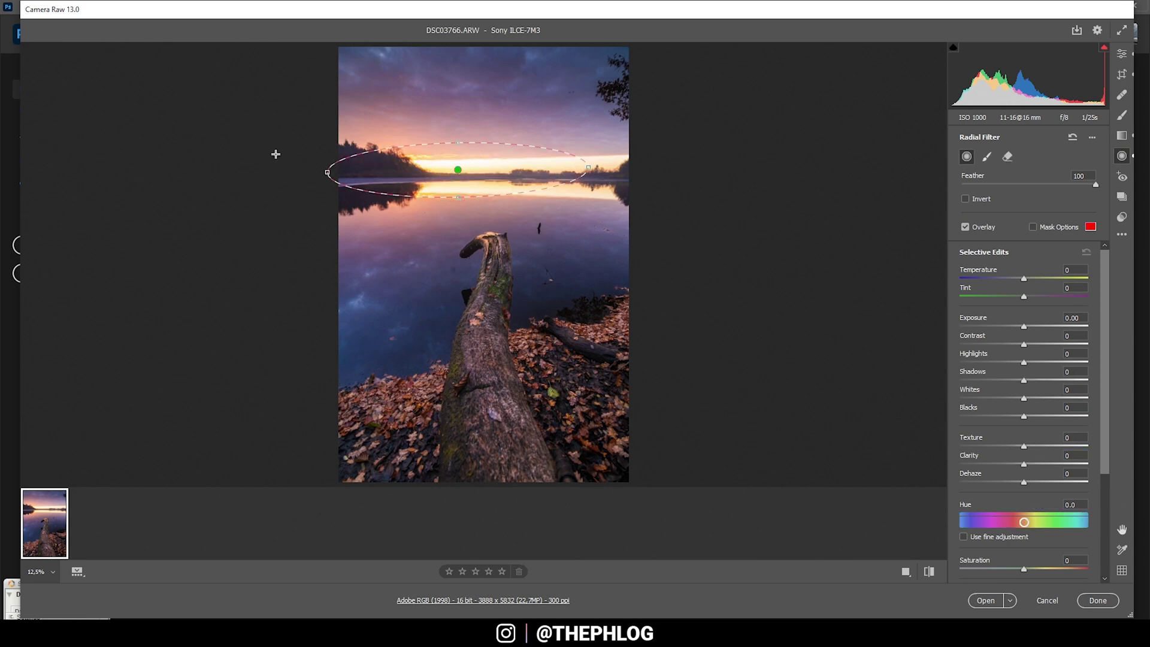
pyautogui.moveTo(1025, 417); pyautogui.dragTo(1070, 414)
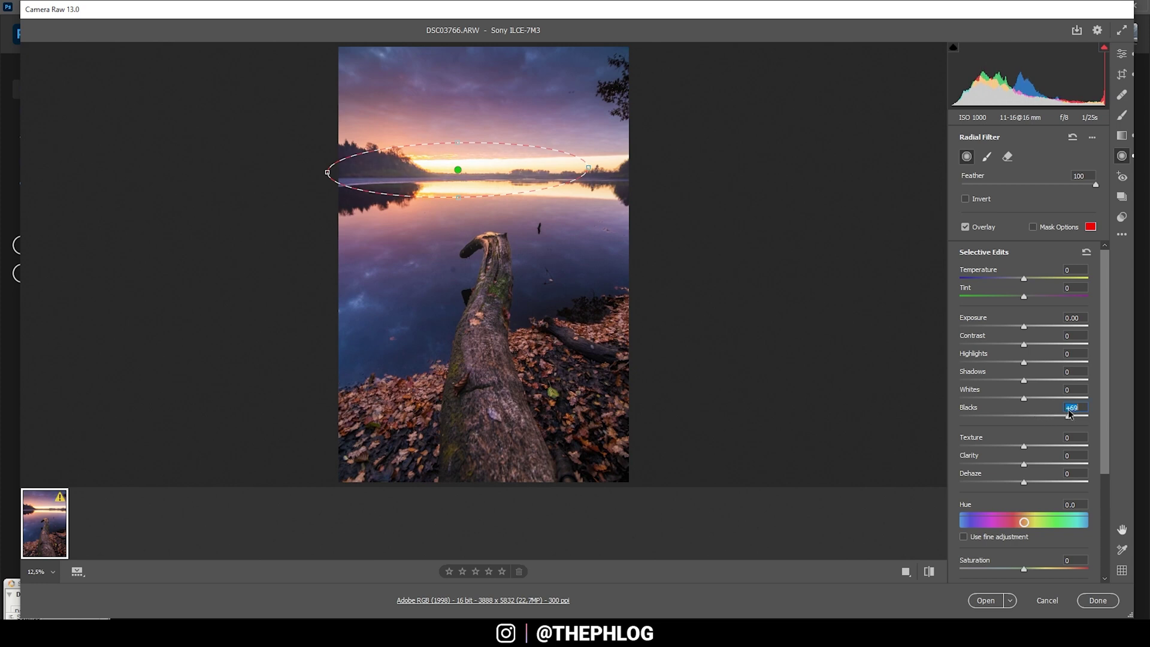
pyautogui.moveTo(1070, 413); pyautogui.dragTo(1042, 417)
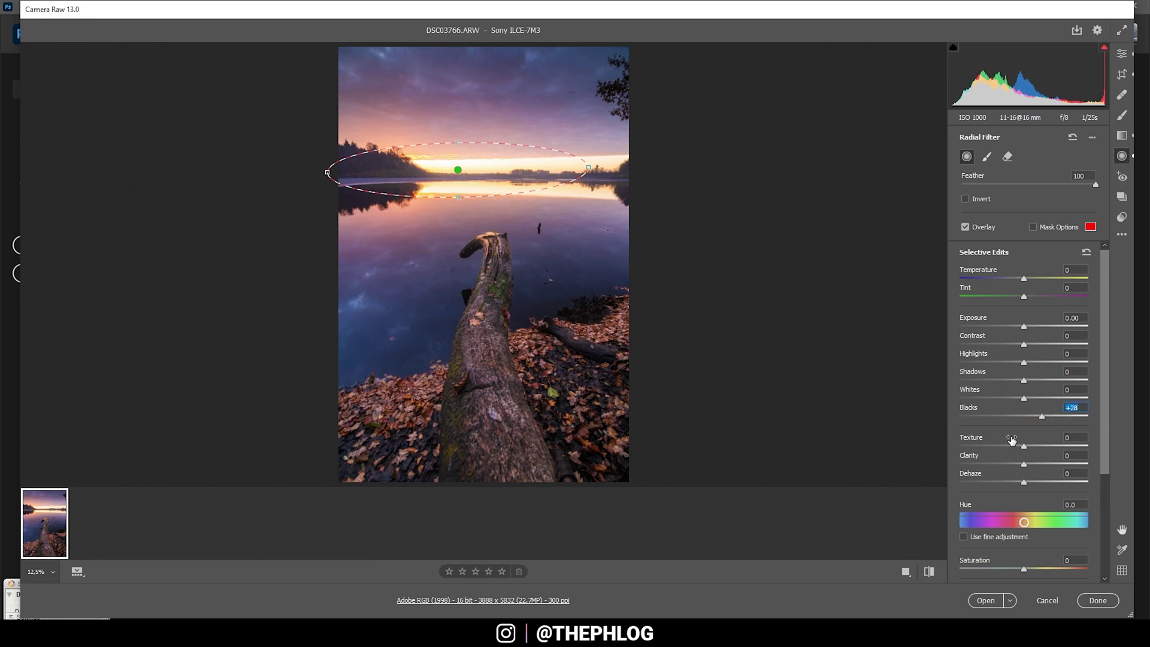
pyautogui.moveTo(1024, 482); pyautogui.dragTo(1017, 487)
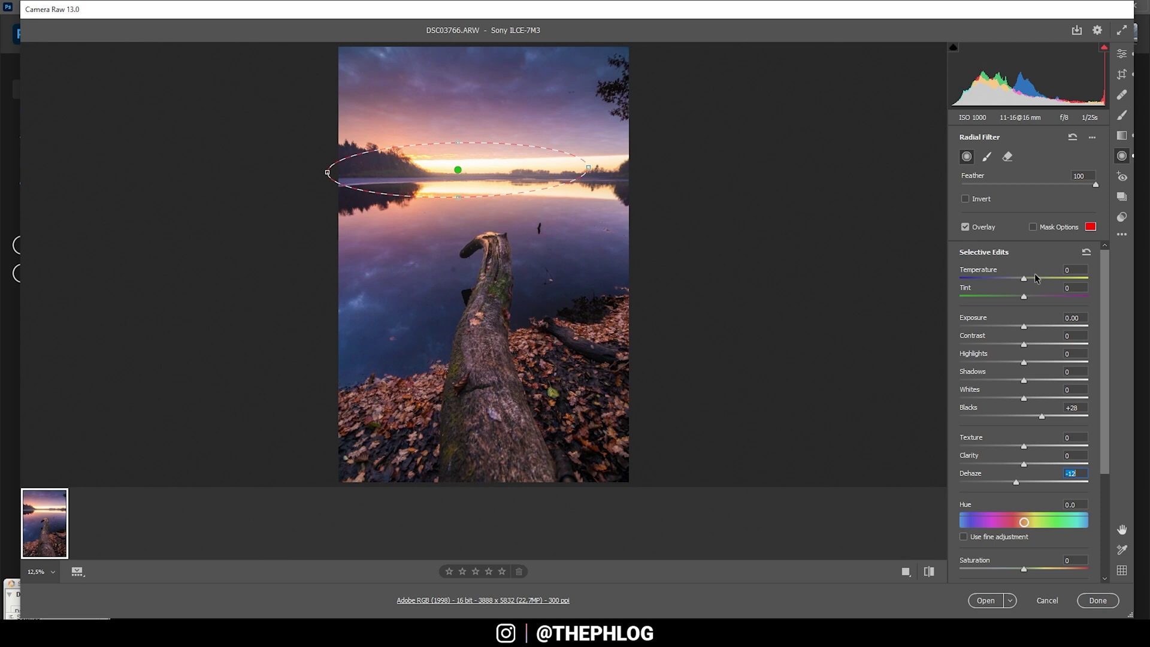
pyautogui.moveTo(1024, 279); pyautogui.dragTo(1031, 280)
pyautogui.click(1123, 54)
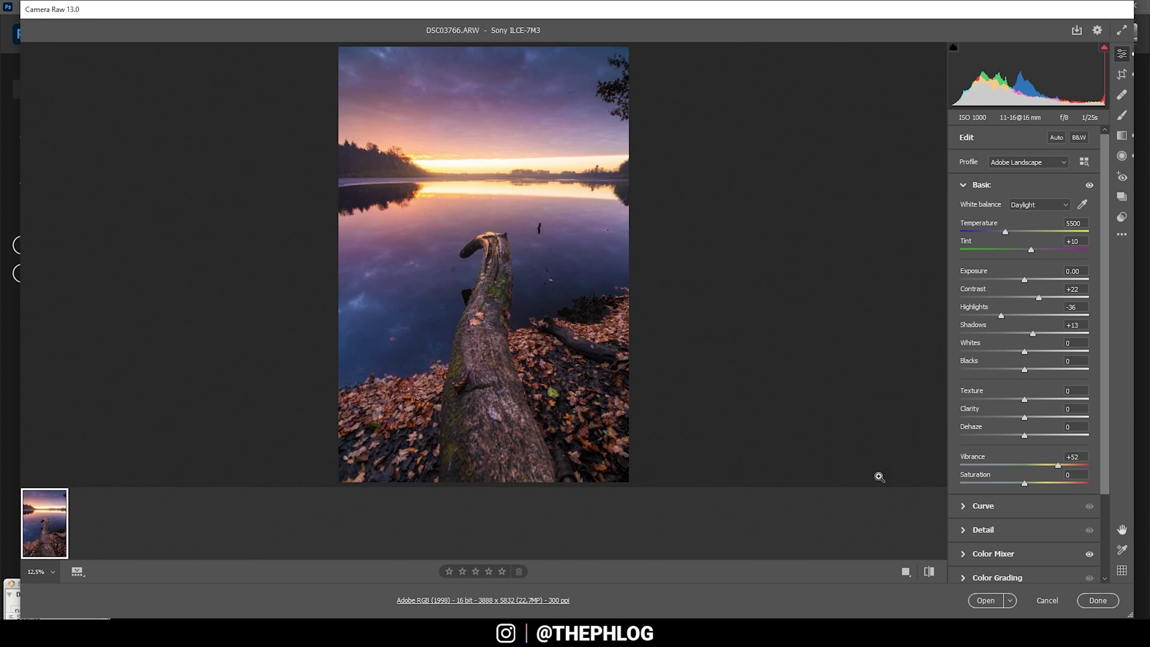
pyautogui.click(965, 507)
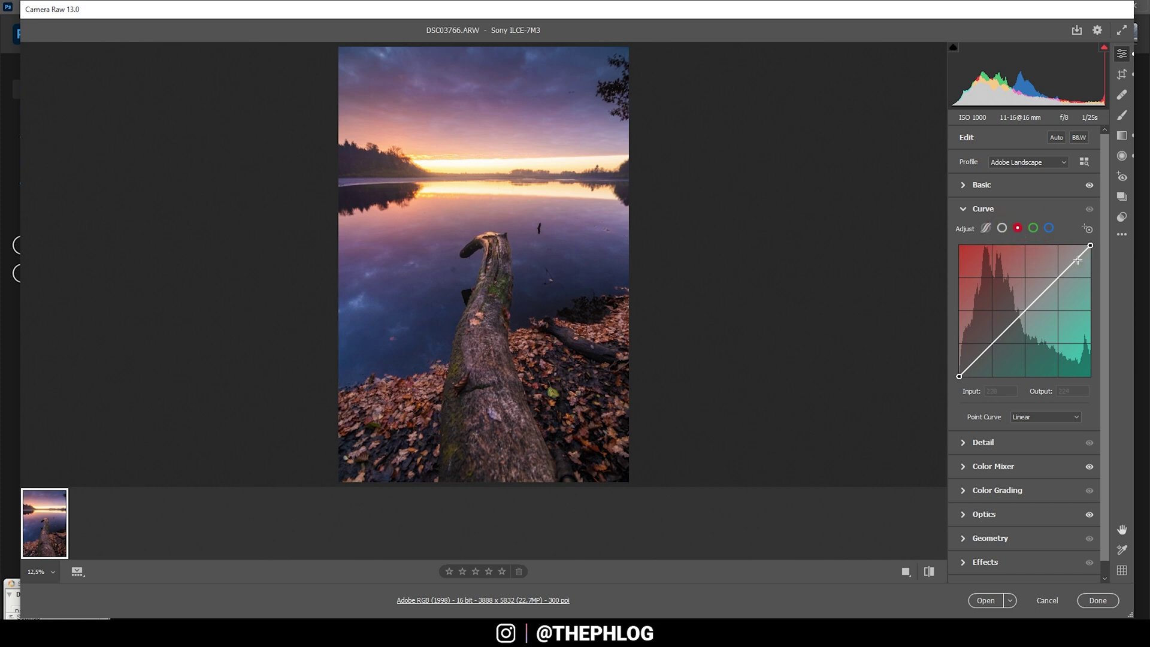
# Step: Move the red curve's top-right point inward so input 242 maps to output 255
pyautogui.click(1090, 246)
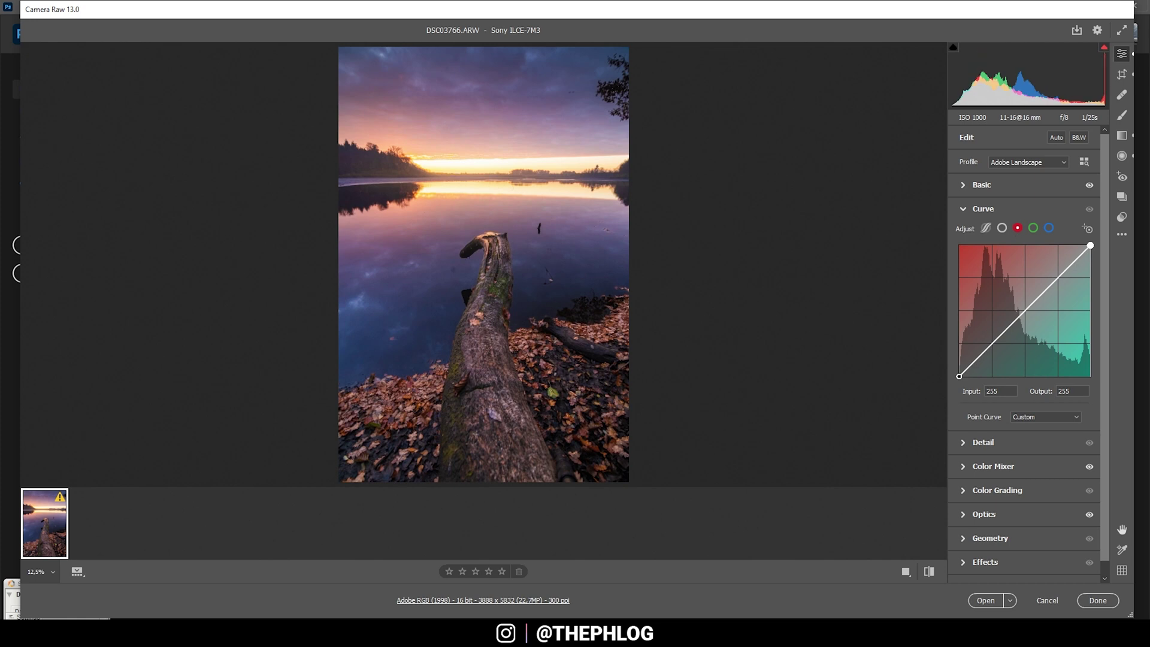
pyautogui.moveTo(1090, 246); pyautogui.dragTo(1085, 246)
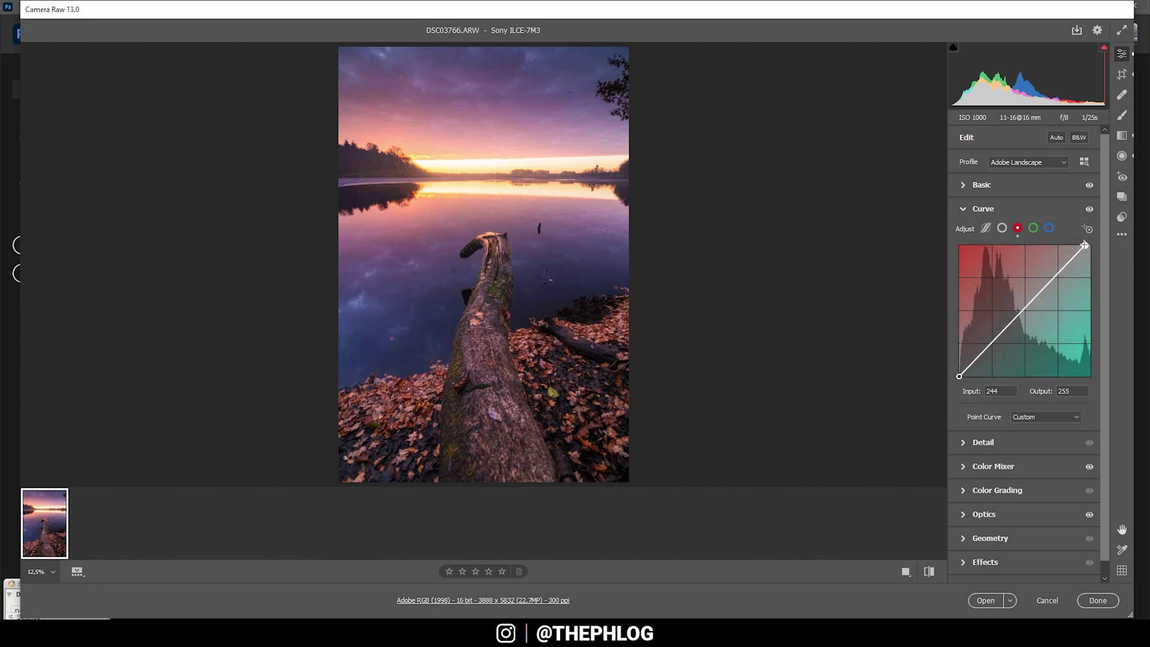
pyautogui.moveTo(1085, 245); pyautogui.dragTo(1084, 245)
# Step: Set HSL saturation to Reds -6, Oranges -11 and Blues +7
pyautogui.click(964, 468)
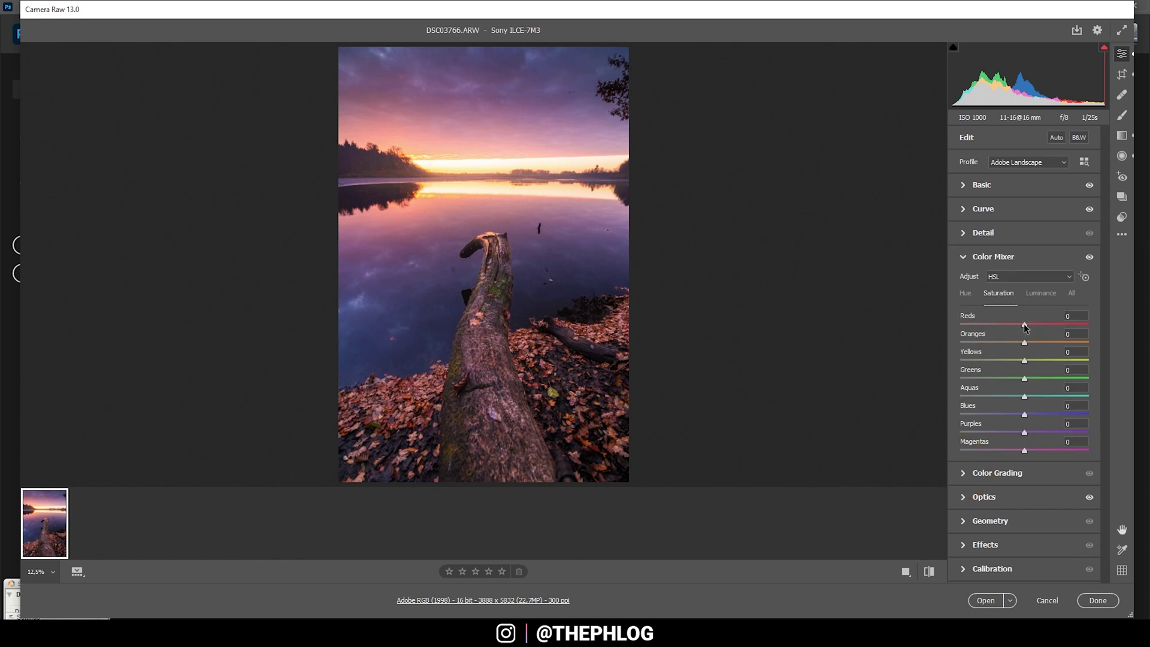
pyautogui.moveTo(1024, 323); pyautogui.dragTo(1022, 323)
pyautogui.moveTo(1023, 344); pyautogui.dragTo(1022, 344)
pyautogui.press('Down')
pyautogui.moveTo(1024, 414); pyautogui.dragTo(1032, 416)
# Step: Tint the Color Grading highlights warm yellow-orange, around hue 58 and saturation 36
pyautogui.click(962, 258)
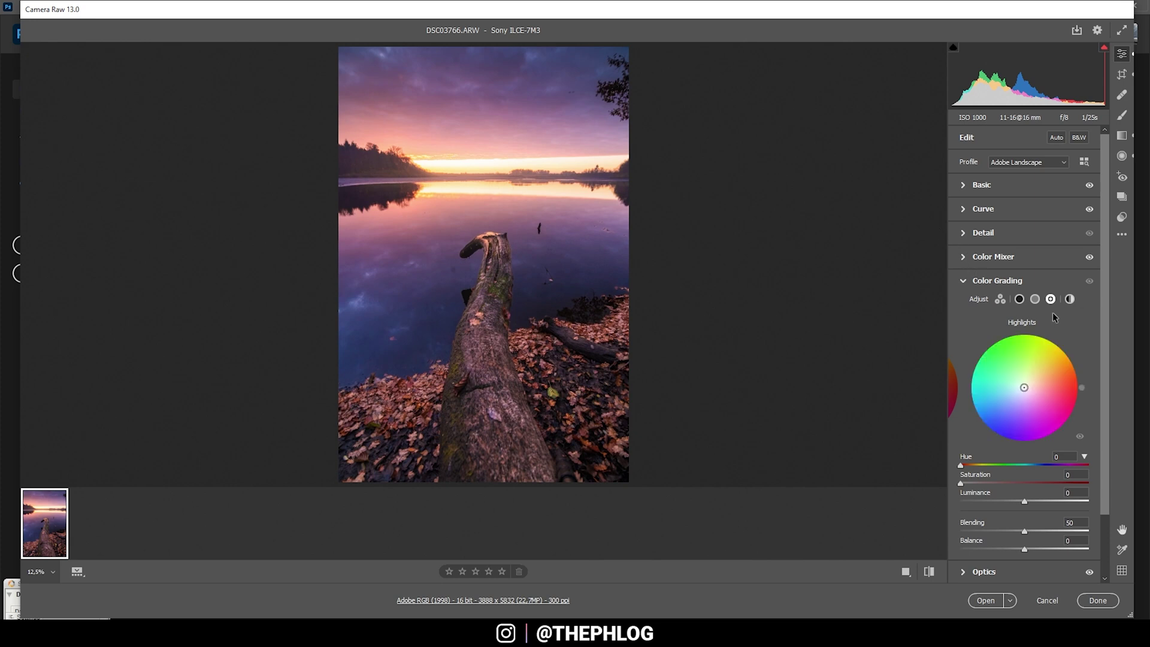
pyautogui.moveTo(1027, 392); pyautogui.dragTo(1033, 381)
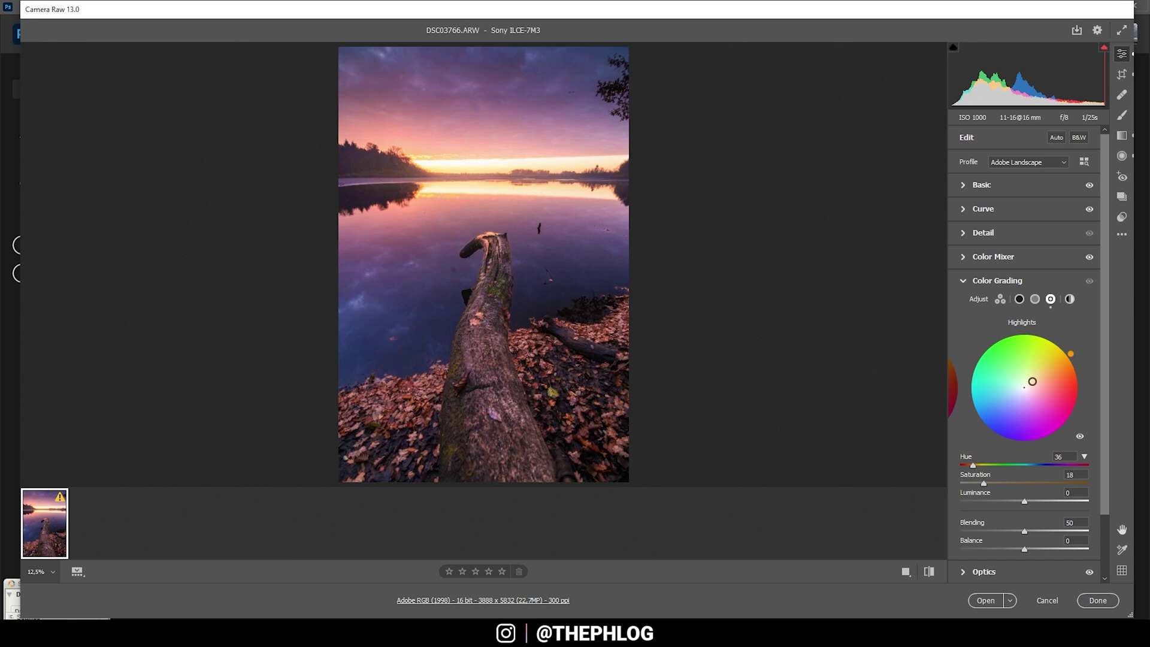
pyautogui.moveTo(1032, 381); pyautogui.dragTo(1033, 372)
pyautogui.moveTo(1002, 484); pyautogui.dragTo(1008, 484)
# Step: Give the shadows a faint blue cast at hue 239, saturation 6
pyautogui.click(1019, 299)
pyautogui.moveTo(1024, 389); pyautogui.dragTo(1018, 393)
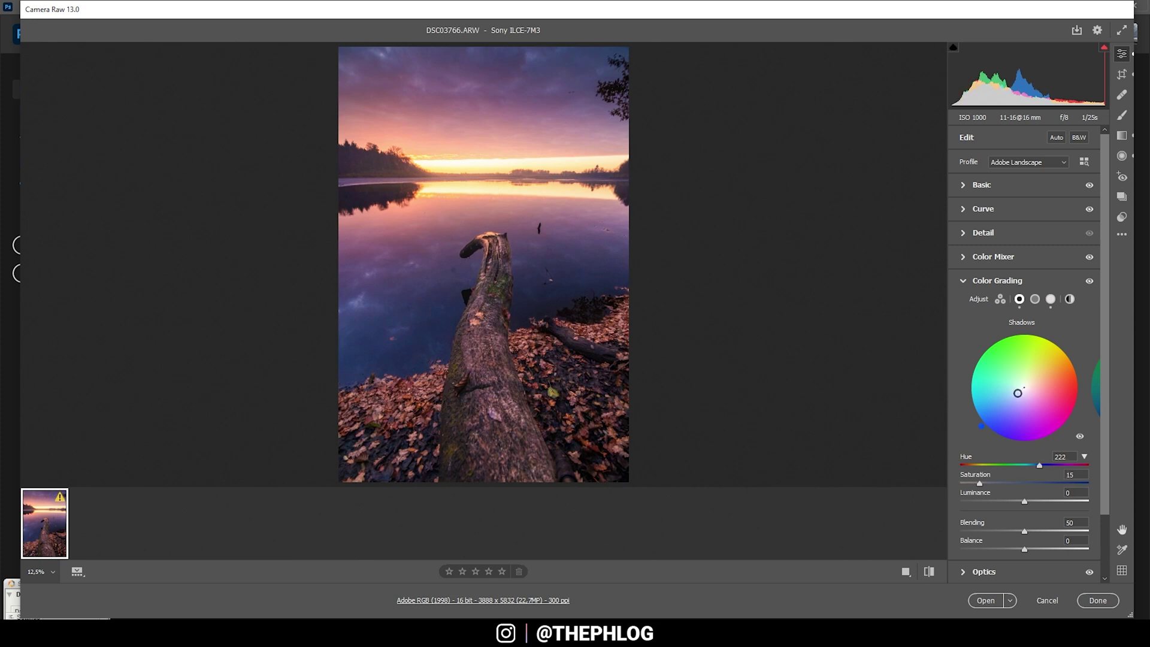
pyautogui.moveTo(1039, 465); pyautogui.dragTo(1045, 465)
pyautogui.moveTo(980, 482); pyautogui.dragTo(967, 482)
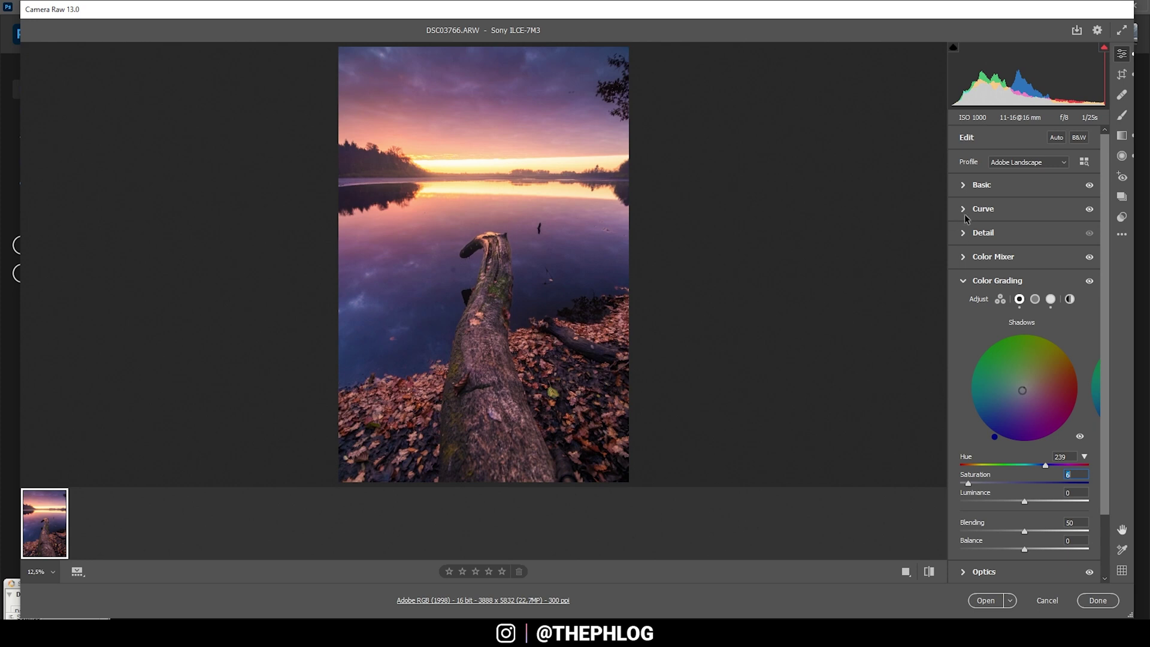
pyautogui.click(964, 234)
# Step: Set sharpening to 60, radius 0.5, detail 100, masking 64, and open the image in Photoshop
pyautogui.moveTo(995, 262); pyautogui.dragTo(1042, 314)
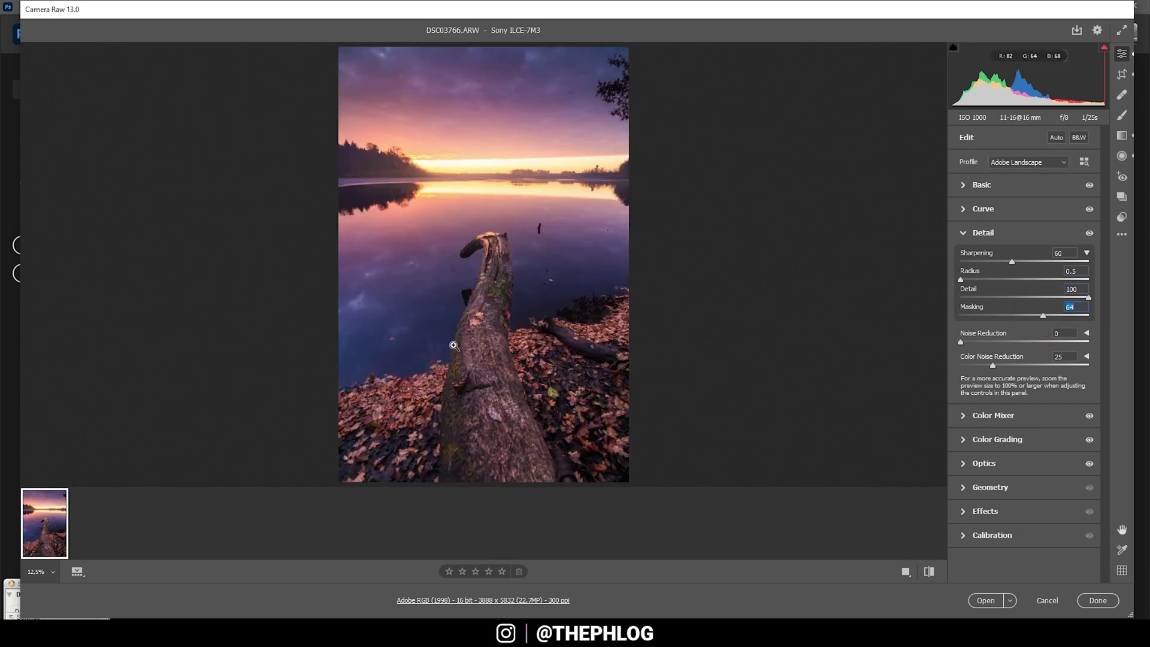
pyautogui.click(986, 600)
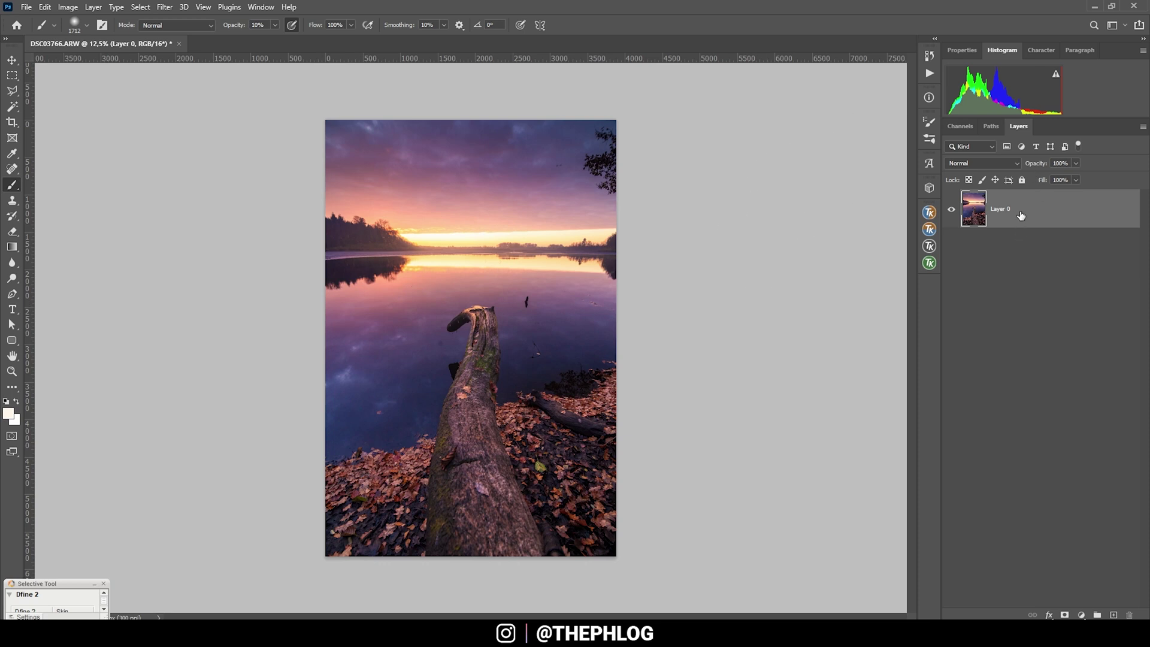
# Step: Duplicate Layer 0 and set up a small Spot Healing Brush
pyautogui.hotkey('ctrl', 'j')
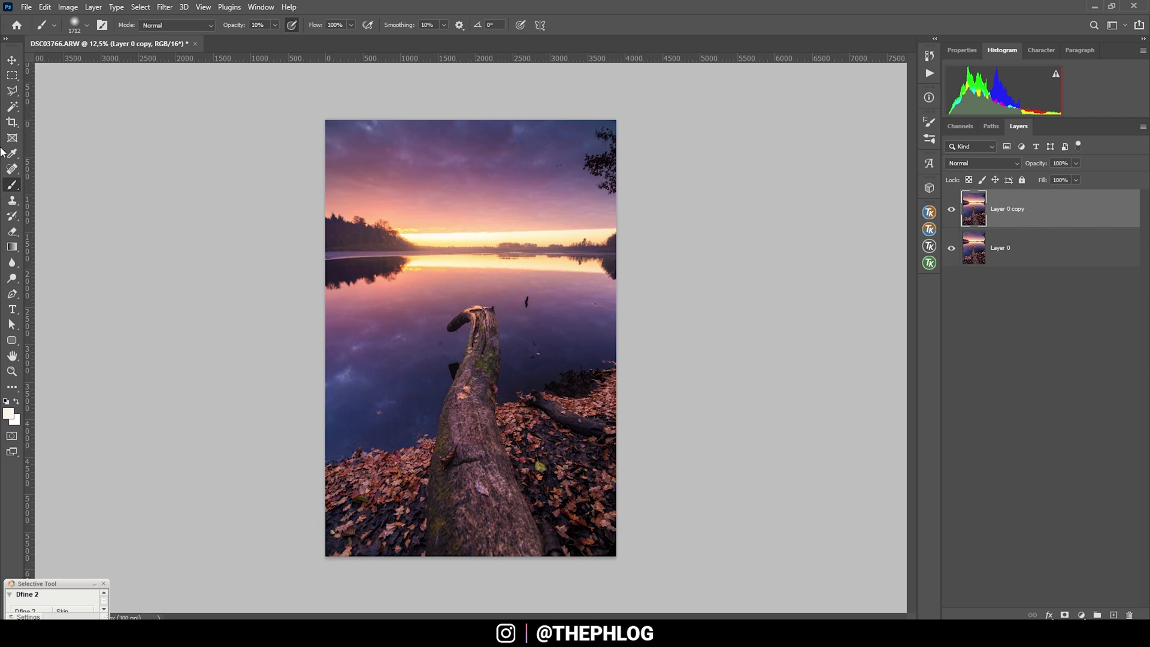
pyautogui.click(12, 170)
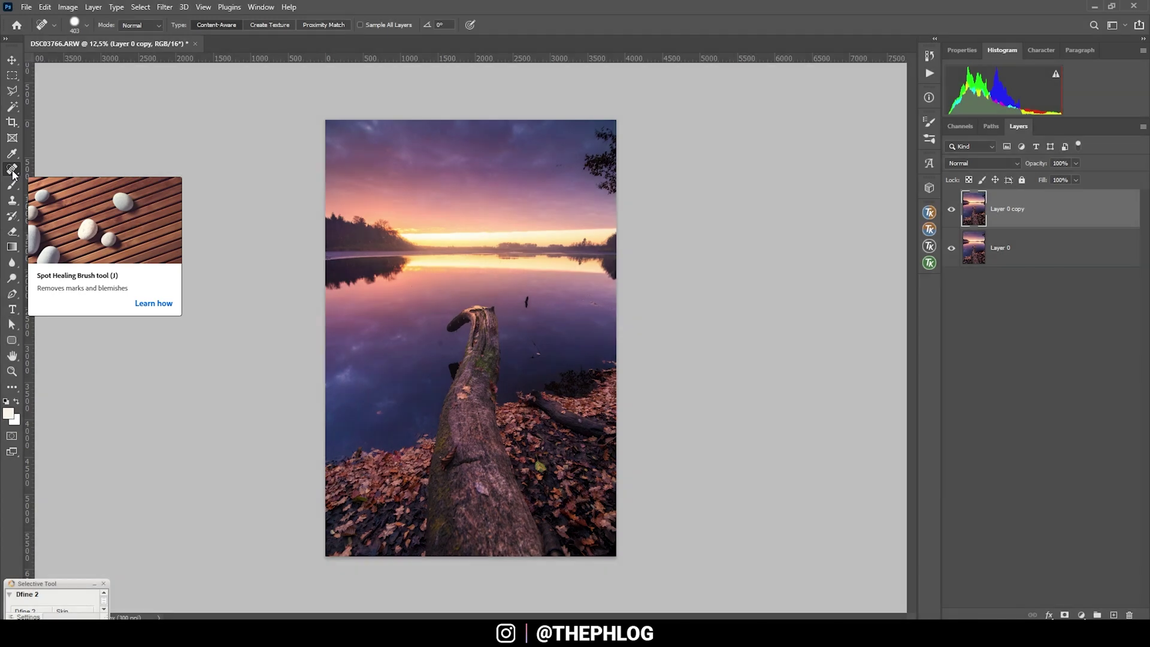
pyautogui.scroll(4, 583, 126)
pyautogui.scroll(2, 583, 126)
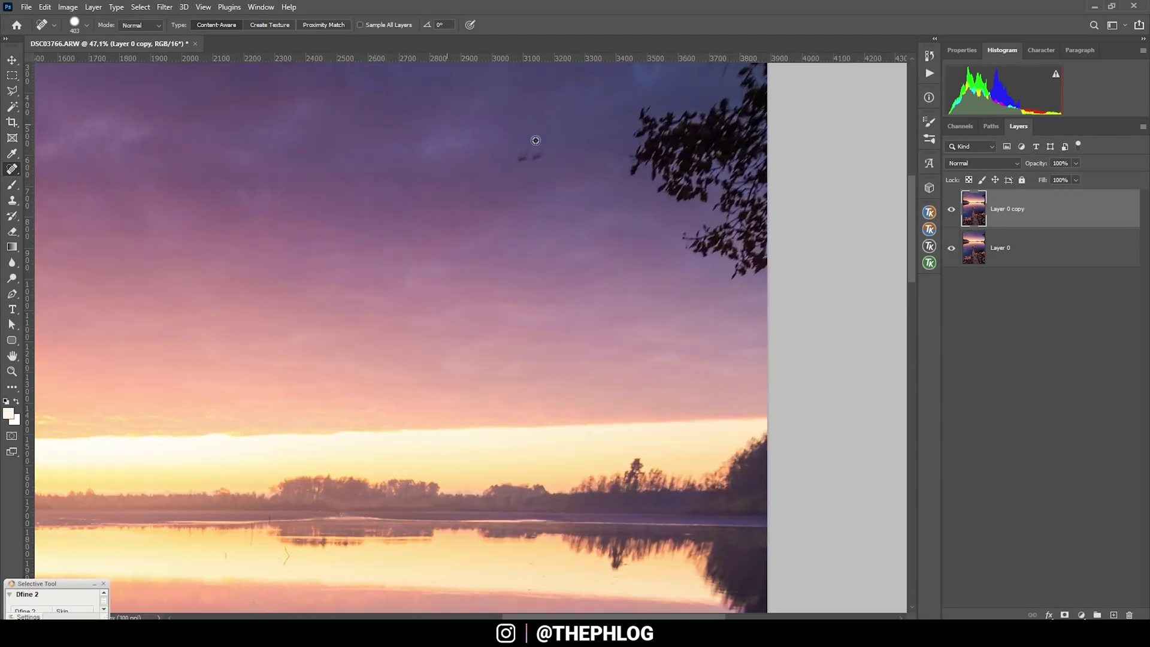
pyautogui.keyDown('alt'); pyautogui.rightClick(555, 181); pyautogui.keyUp('alt')
pyautogui.keyDown('alt'); pyautogui.rightClick(533, 166); pyautogui.keyUp('alt')
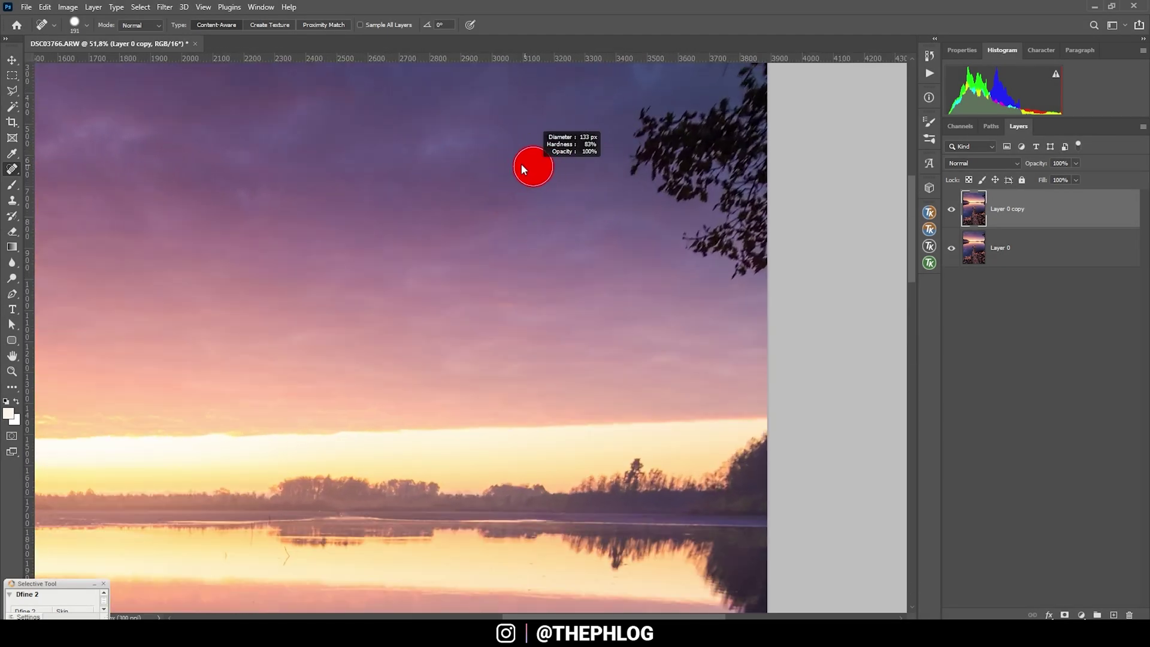
# Step: Heal away the dark sticks and specks on Layer 0 copy
pyautogui.click(521, 157)
pyautogui.scroll(-5, 521, 157)
pyautogui.moveTo(656, 412); pyautogui.dragTo(713, 444)
pyautogui.scroll(-4, 444, 390)
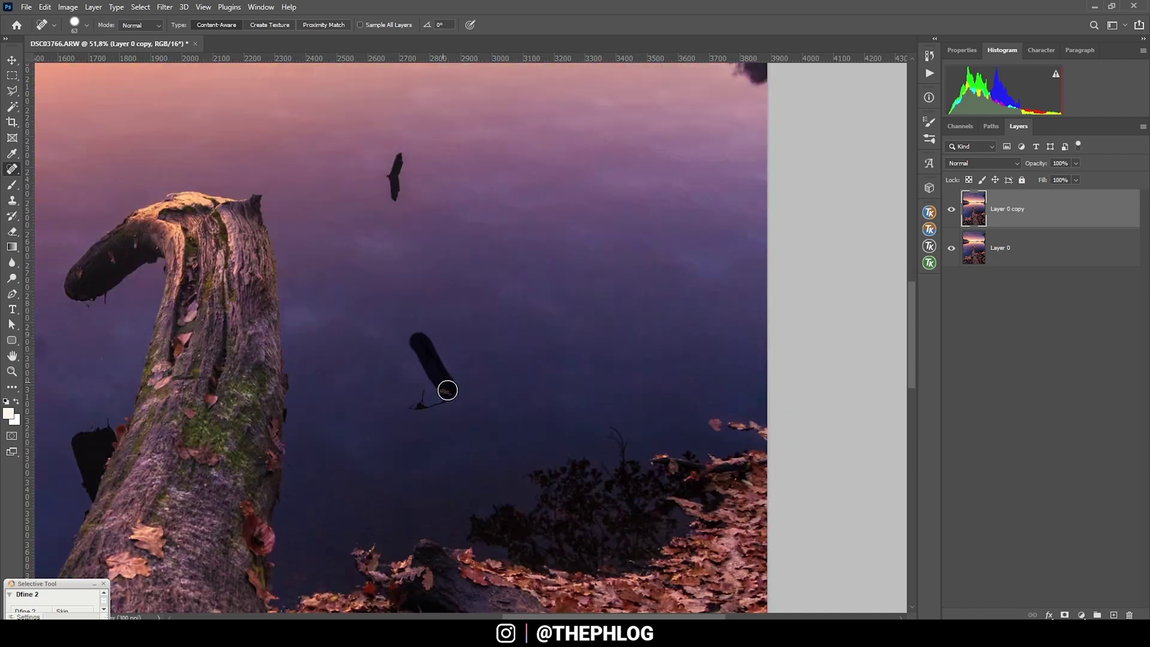
pyautogui.scroll(-2, 444, 390)
pyautogui.moveTo(465, 288); pyautogui.dragTo(465, 314)
pyautogui.scroll(2, 464, 313)
pyautogui.scroll(-3, 465, 499)
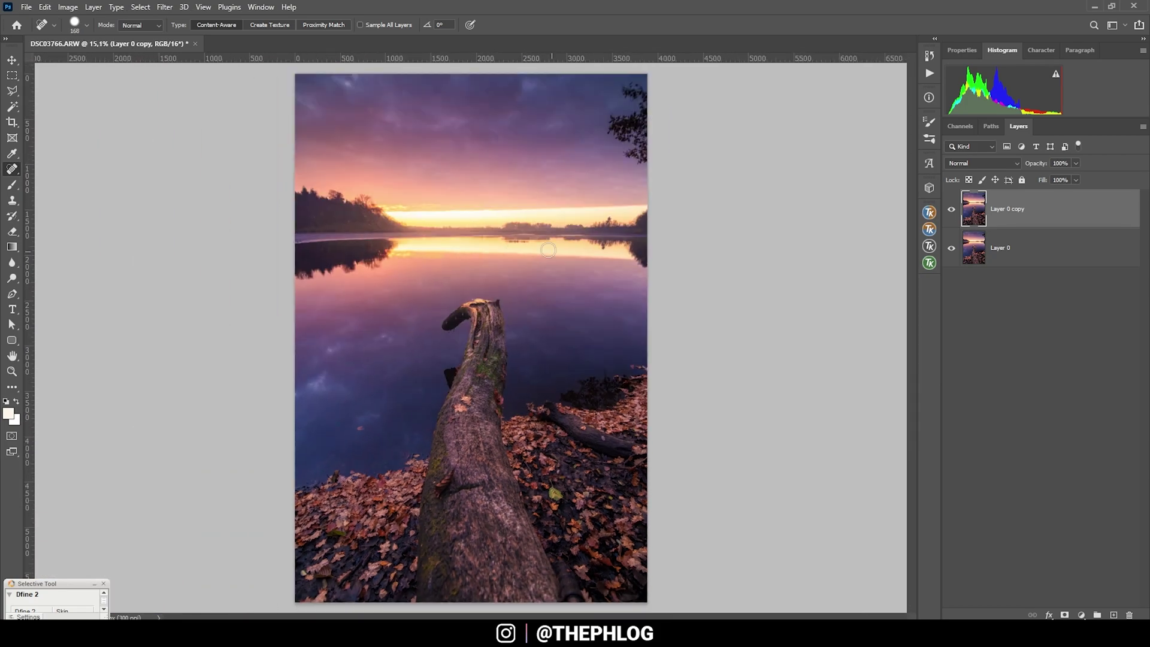
pyautogui.scroll(3, 647, 179)
pyautogui.click(911, 281)
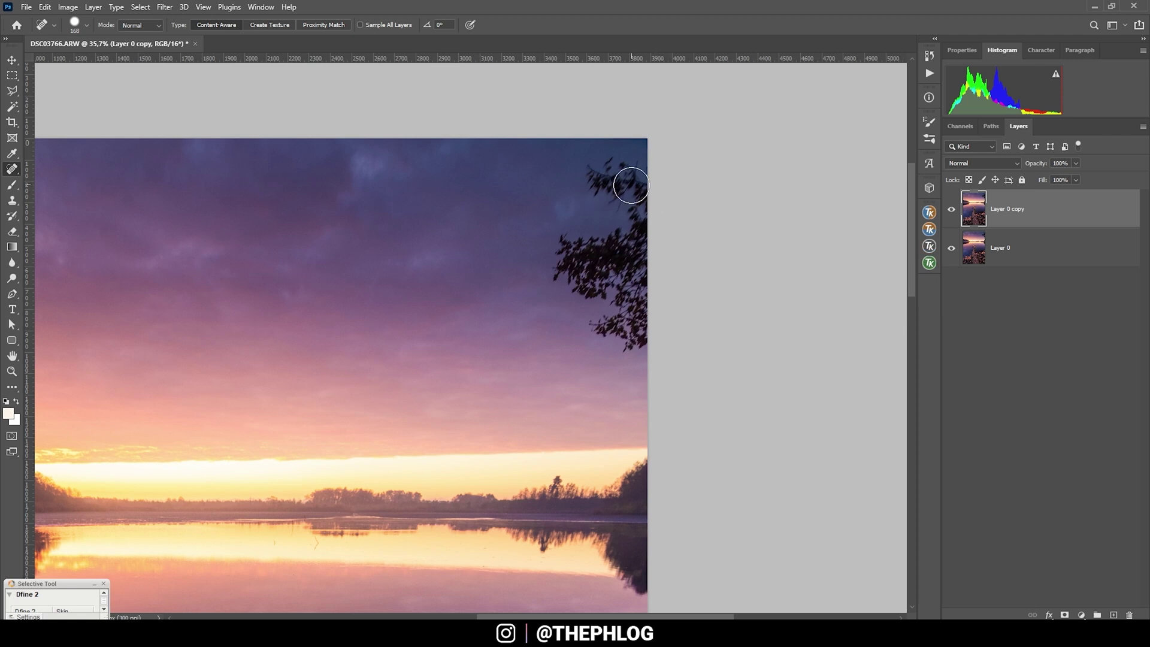
# Step: Start a Polygonal Lasso outline along the top edge of the top-right branches
pyautogui.click(14, 92)
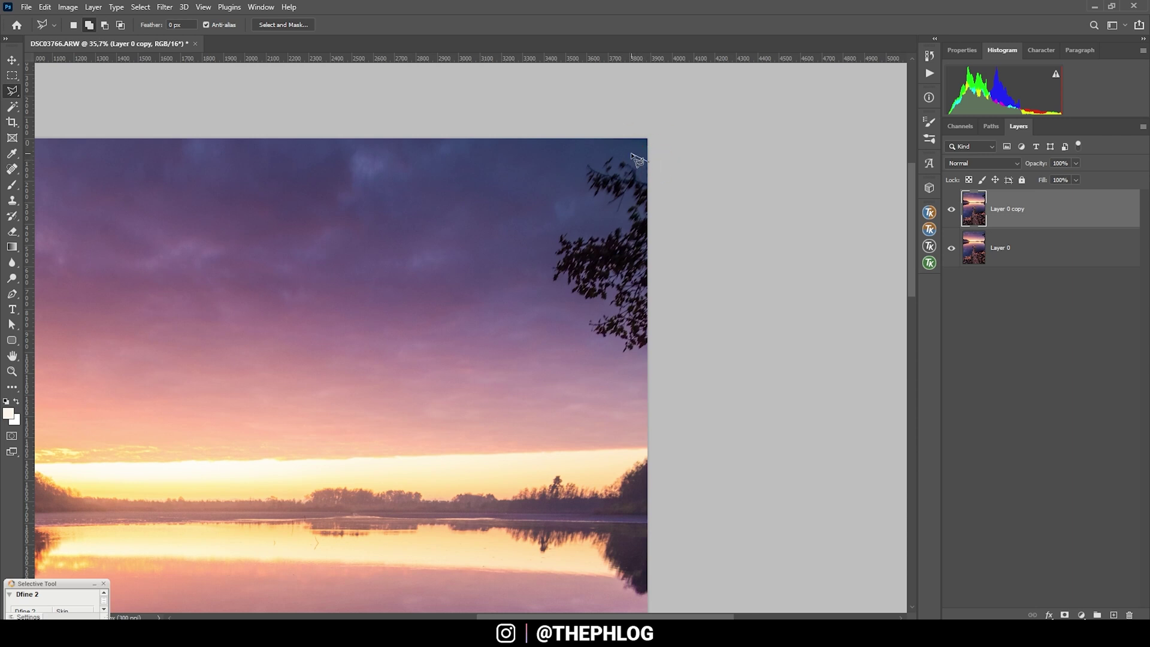
pyautogui.scroll(3, 641, 162)
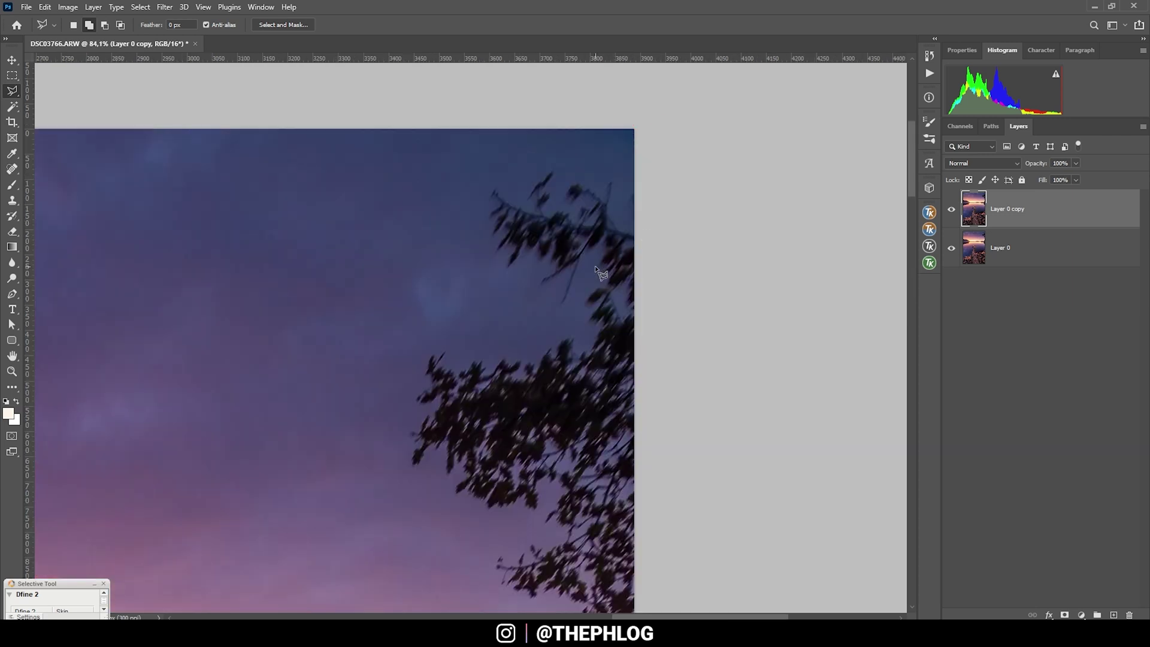
pyautogui.click(624, 189)
pyautogui.click(630, 229)
pyautogui.click(621, 178)
pyautogui.click(604, 174)
pyautogui.click(560, 196)
pyautogui.click(560, 166)
pyautogui.click(542, 165)
pyautogui.click(494, 180)
pyautogui.click(478, 182)
# Step: Continue the outline down the branches' left side and around the lower branches
pyautogui.click(477, 207)
pyautogui.click(514, 278)
pyautogui.click(526, 256)
pyautogui.click(534, 293)
pyautogui.click(559, 283)
pyautogui.click(557, 312)
pyautogui.click(586, 260)
pyautogui.click(594, 258)
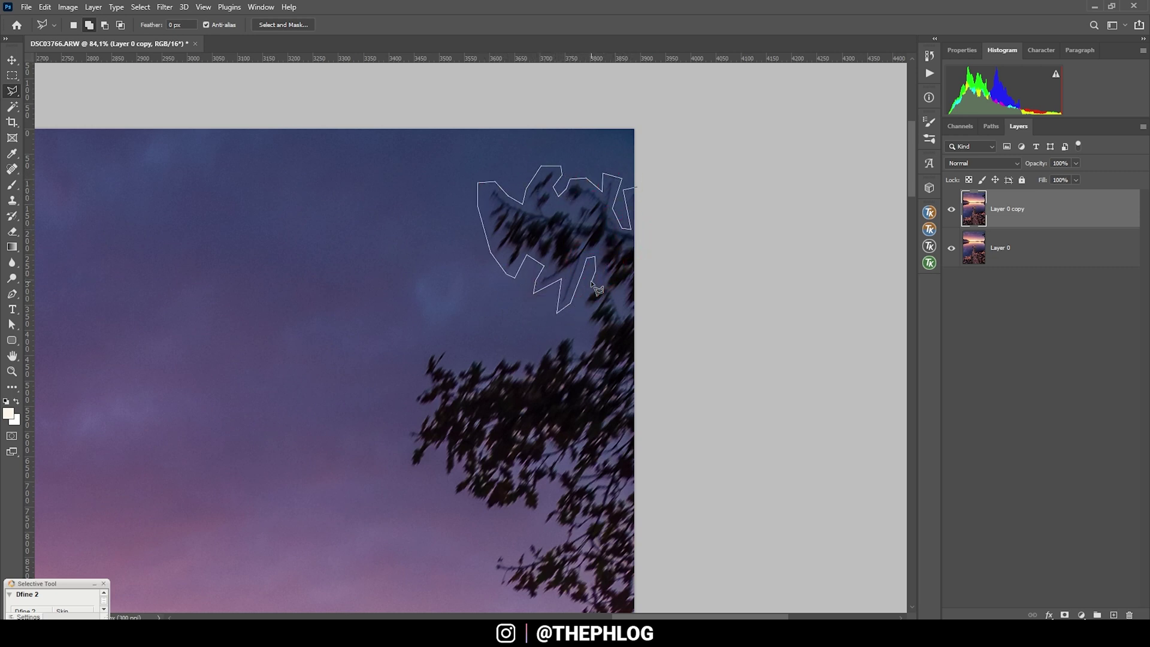
pyautogui.click(592, 281)
pyautogui.click(582, 302)
pyautogui.click(588, 326)
pyautogui.click(589, 339)
pyautogui.click(578, 341)
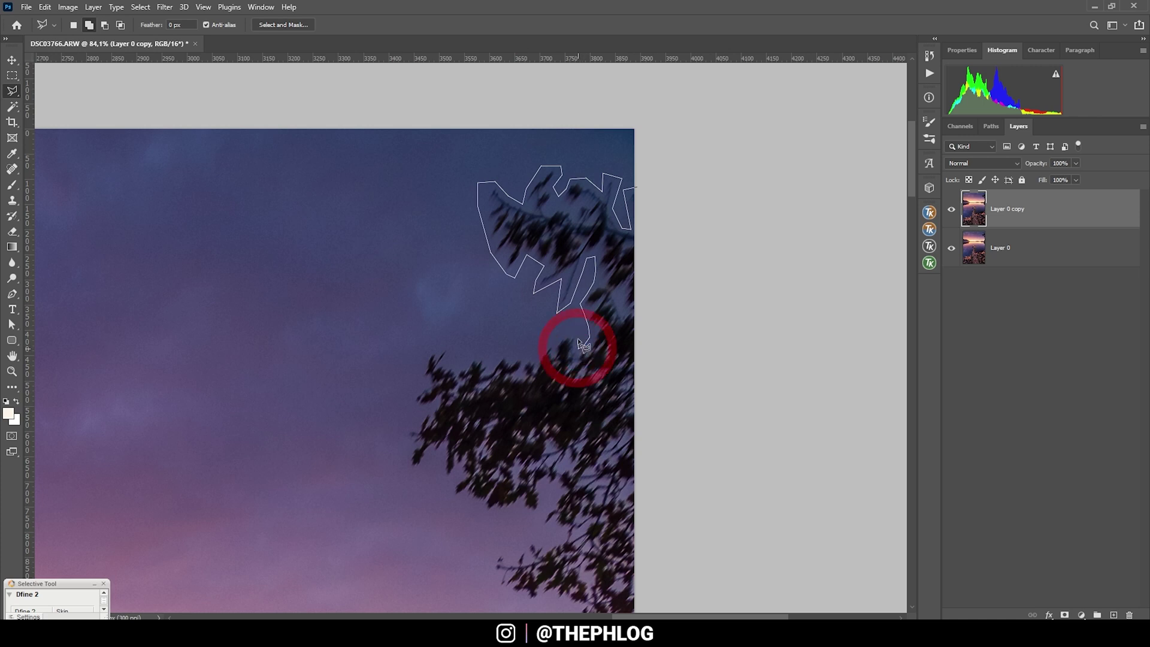
# Step: Trace the tree's lower-left edge, close the selection, and bring up Content-Aware Fill
pyautogui.click(539, 358)
pyautogui.click(494, 366)
pyautogui.click(456, 367)
pyautogui.click(431, 341)
pyautogui.click(404, 413)
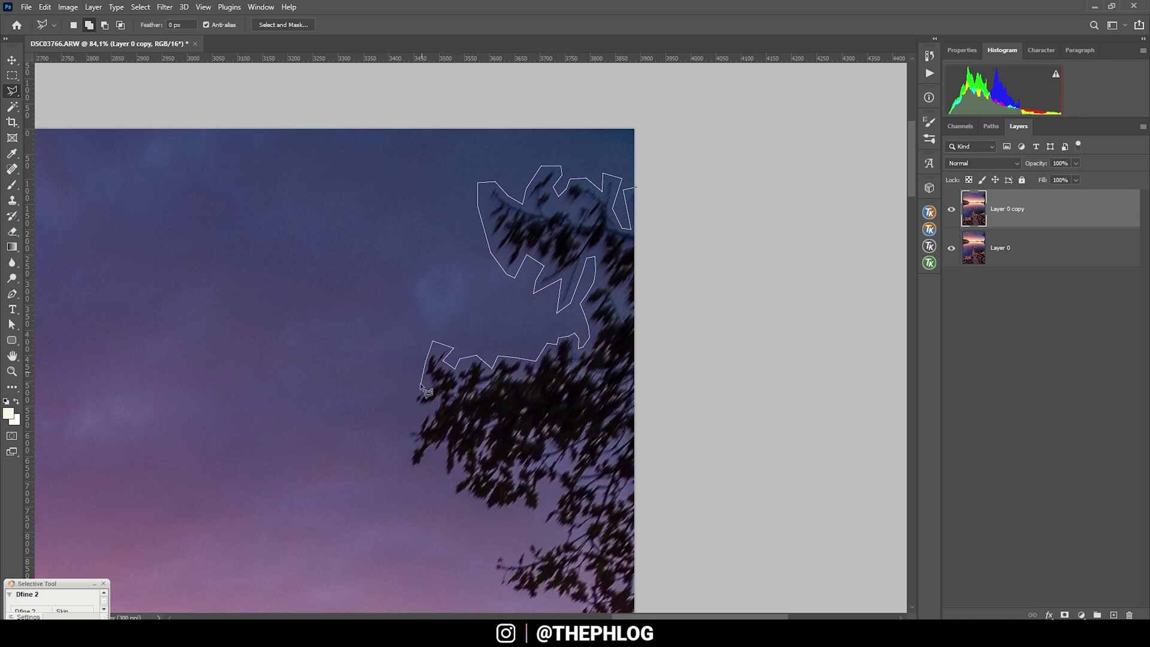
pyautogui.scroll(-3, 413, 455)
pyautogui.click(404, 472)
pyautogui.click(442, 480)
pyautogui.click(635, 97)
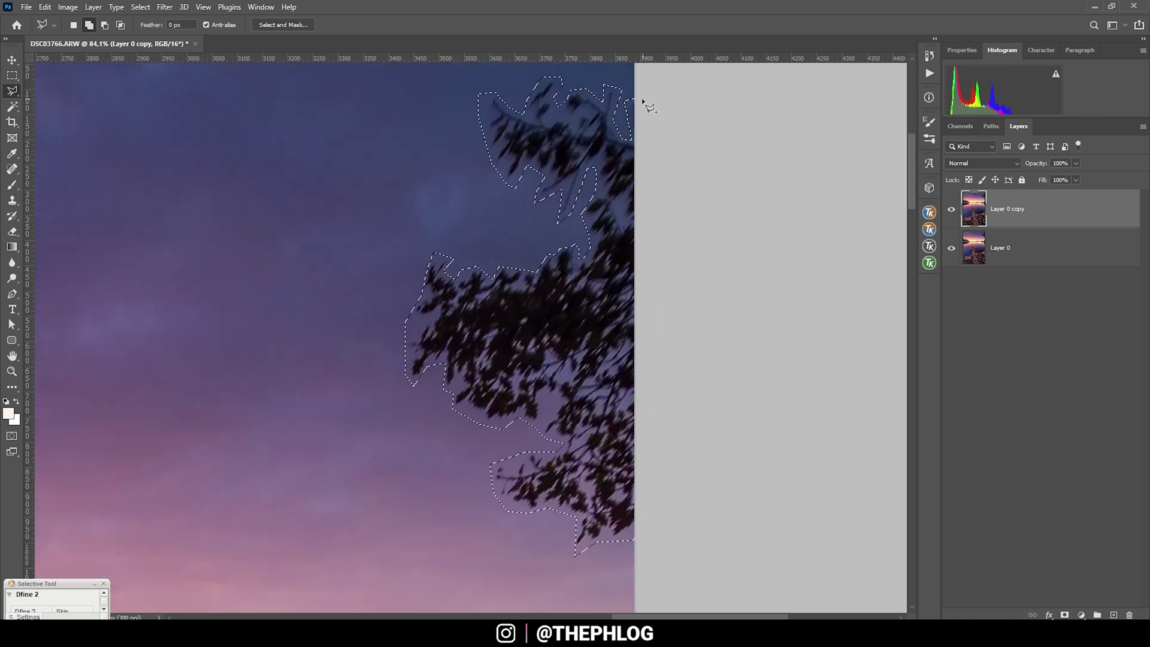
pyautogui.hotkey('shift', 'BackSpace')
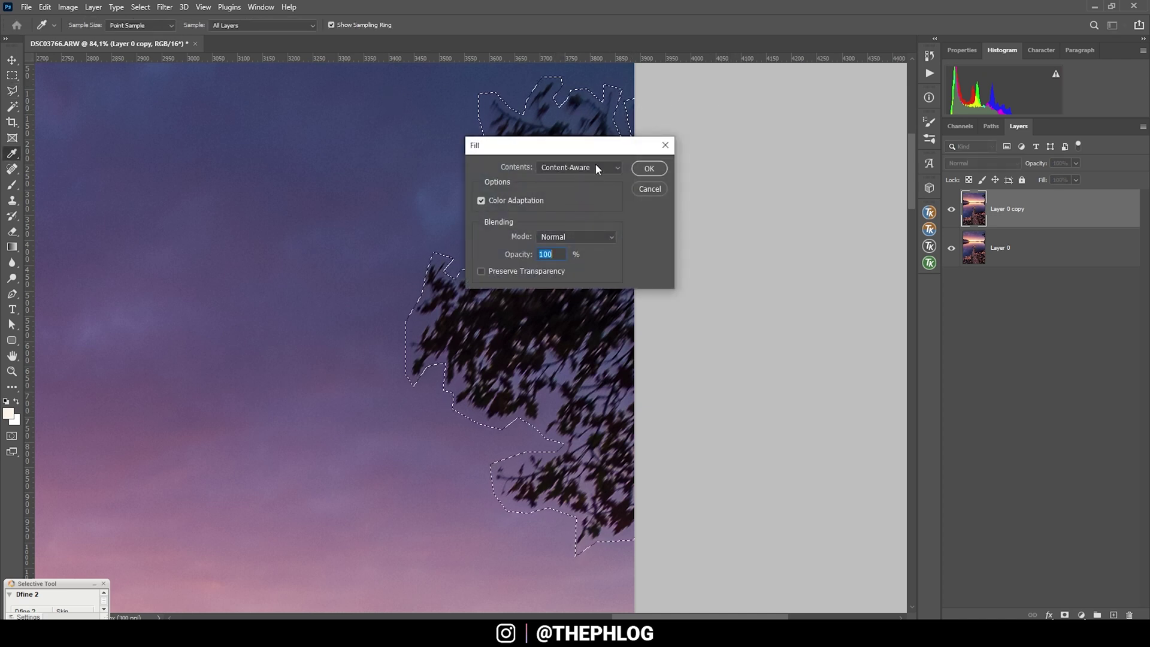
# Step: Content-aware fill the branches away and add a new Soft Light layer
pyautogui.click(651, 166)
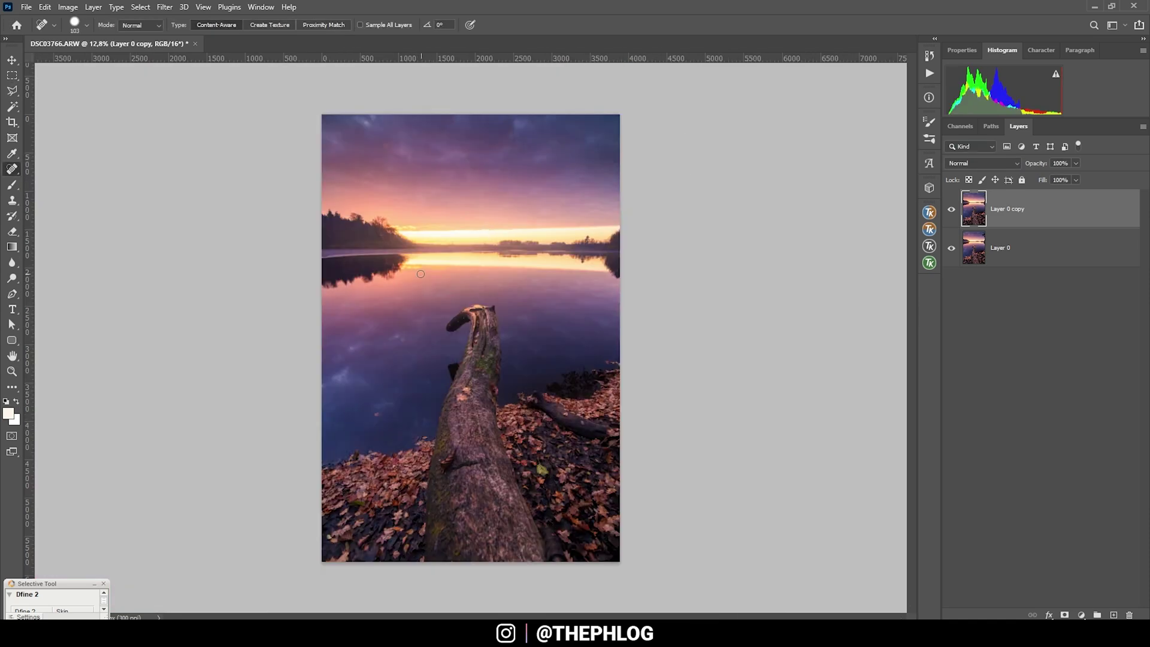
pyautogui.scroll(1, 411, 260)
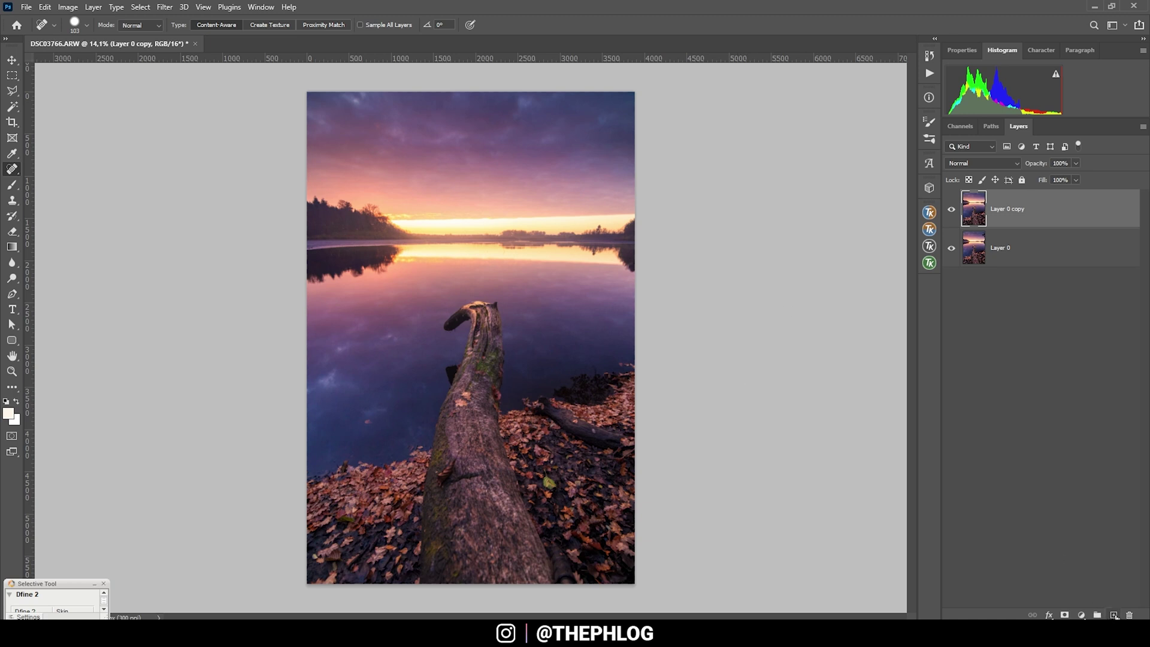
pyautogui.click(1114, 615)
pyautogui.click(982, 163)
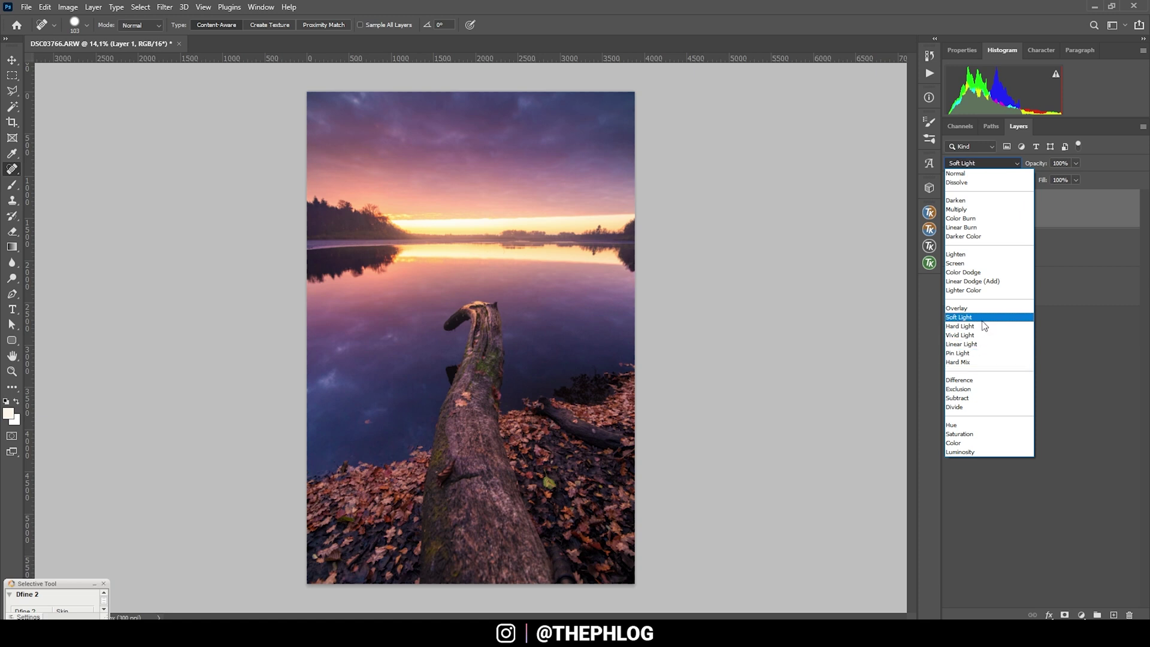
pyautogui.click(983, 316)
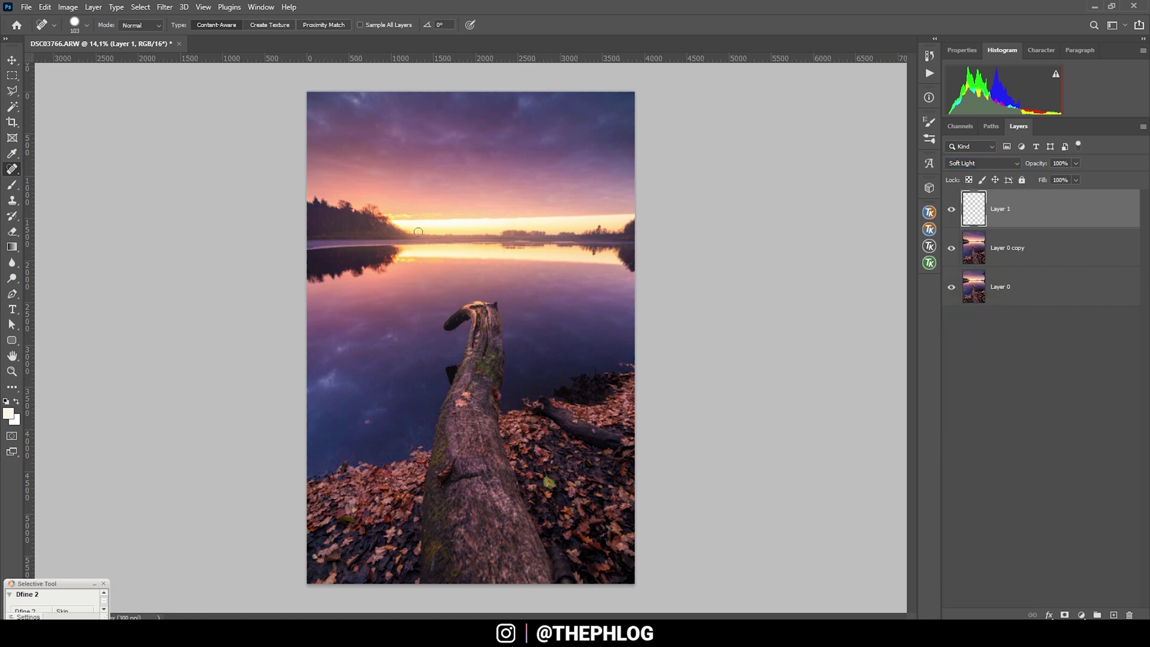
# Step: Switch to the Brush and choose a warm cream foreground colour
pyautogui.press('b')
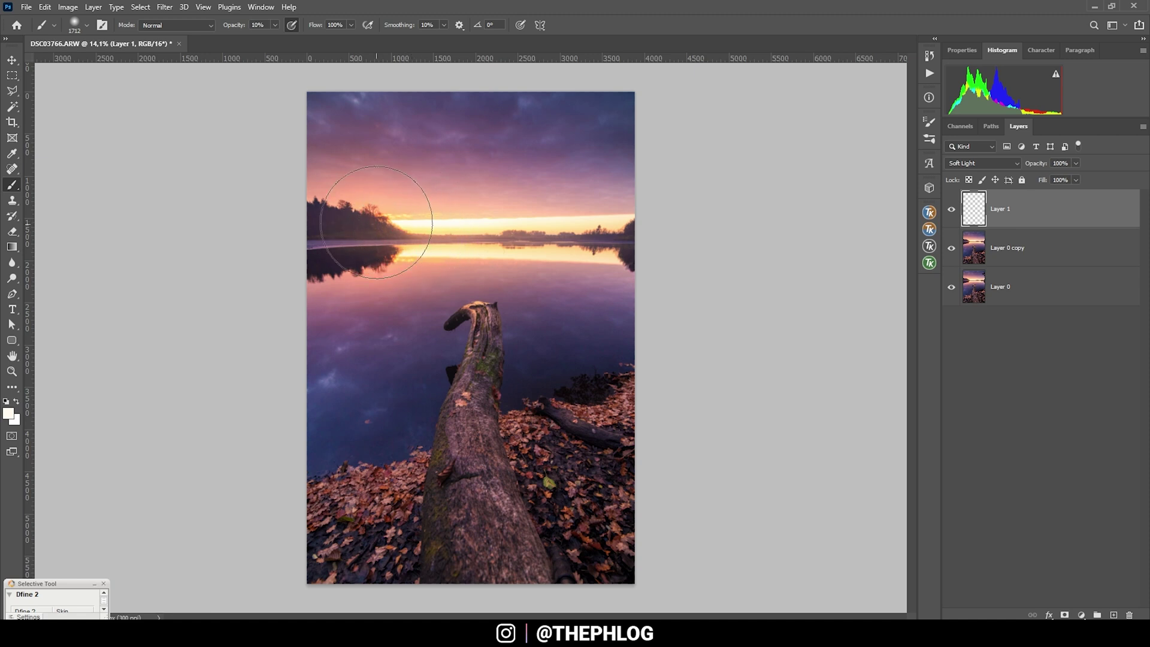
pyautogui.click(8, 412)
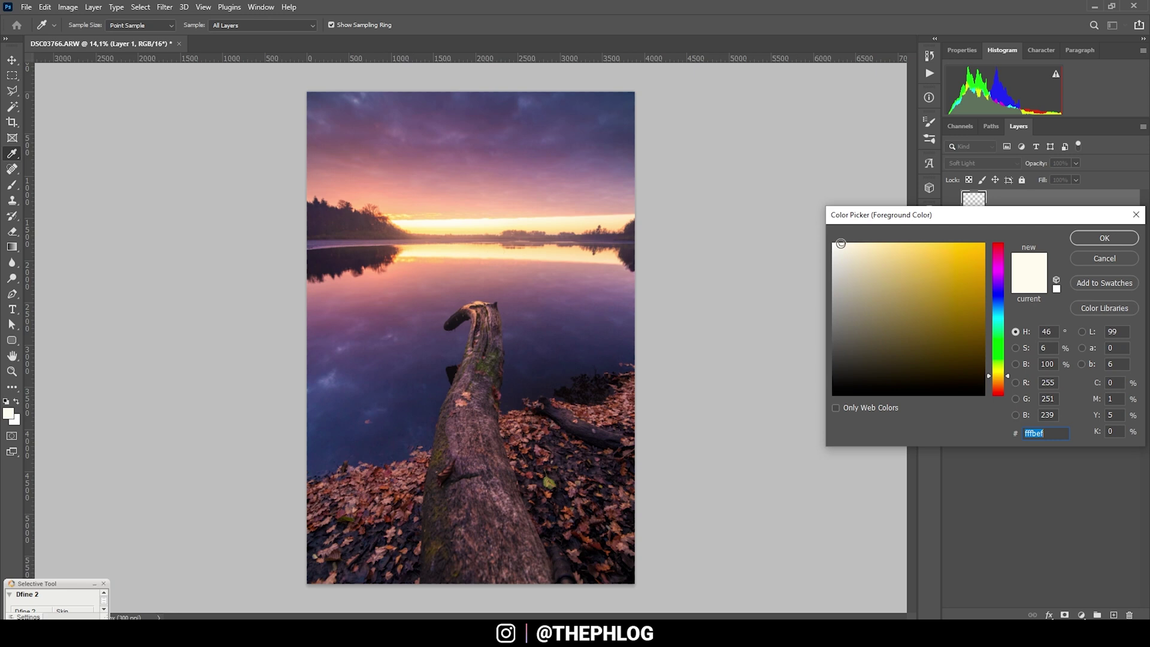
pyautogui.moveTo(843, 243); pyautogui.dragTo(845, 242)
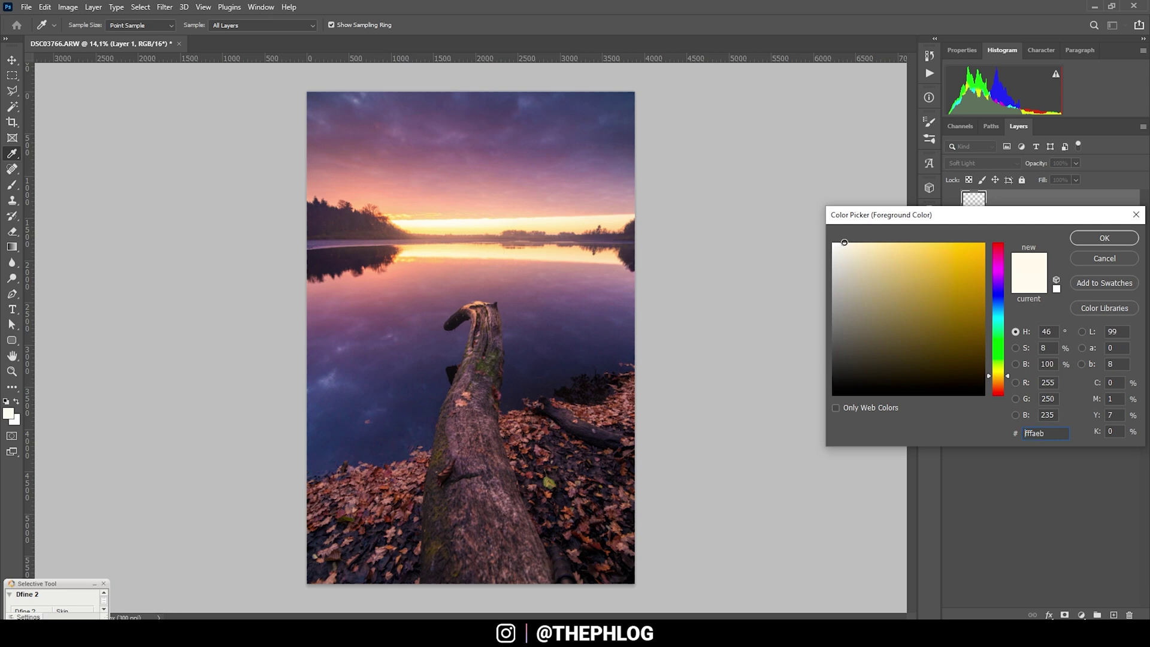
pyautogui.click(1104, 238)
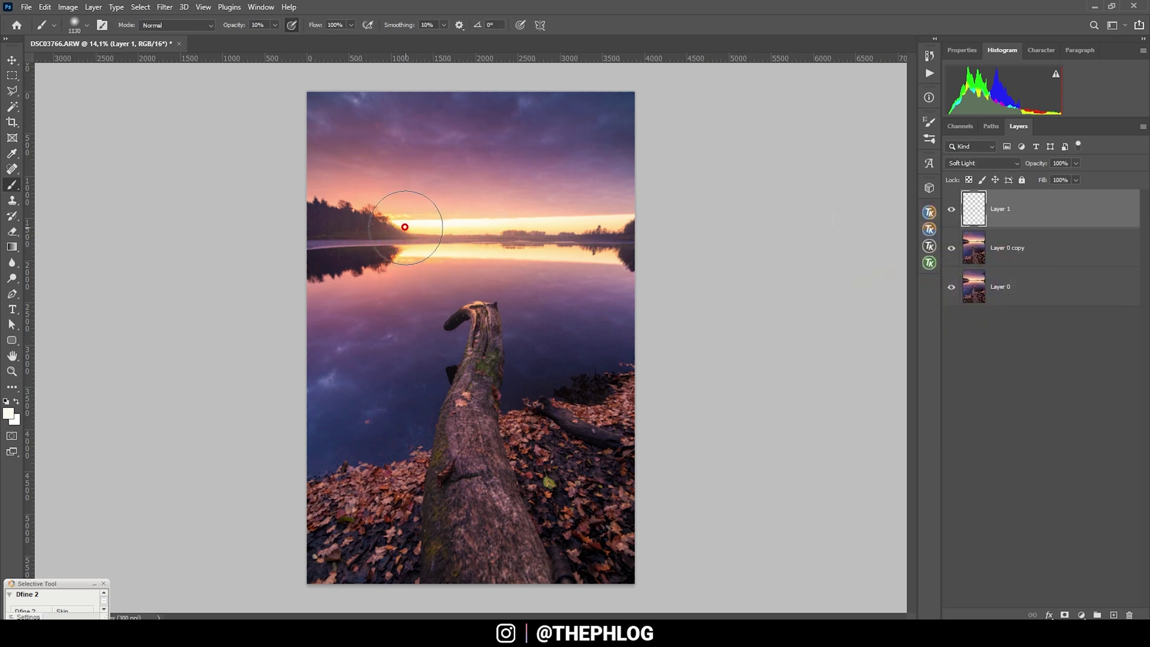
# Step: Paint a cream glow along the horizon with a large, roughly 1485 px brush
pyautogui.click(429, 226)
pyautogui.click(480, 225)
pyautogui.moveTo(411, 218); pyautogui.dragTo(435, 230)
pyautogui.click(405, 228)
pyautogui.click(437, 232)
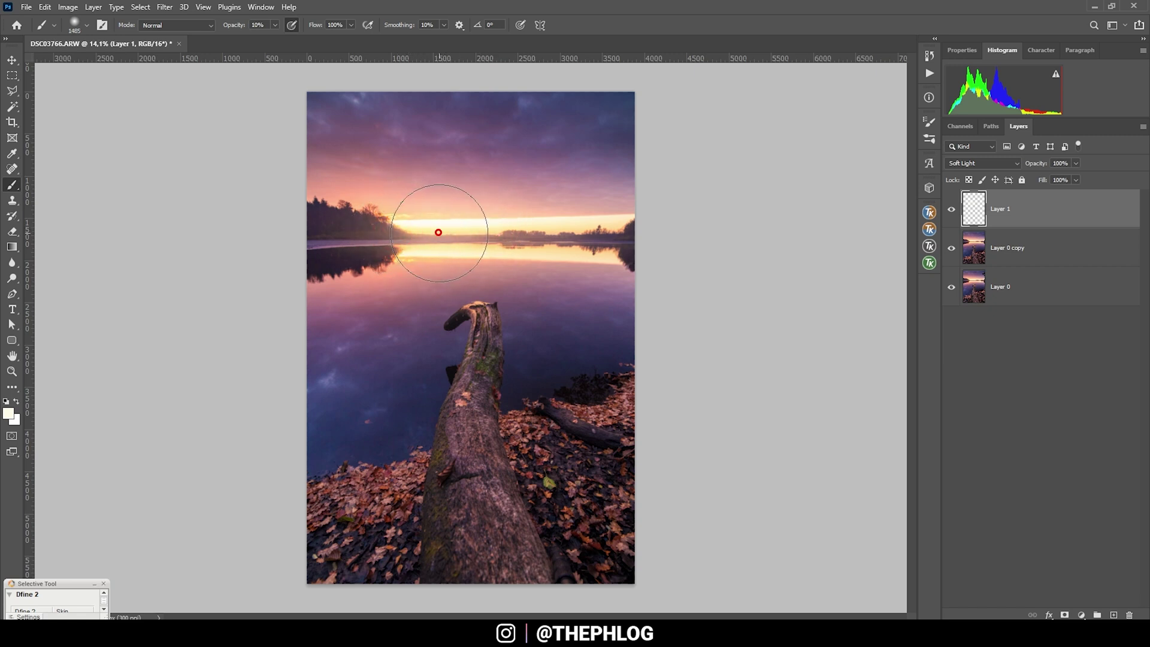
pyautogui.moveTo(513, 229); pyautogui.dragTo(557, 226)
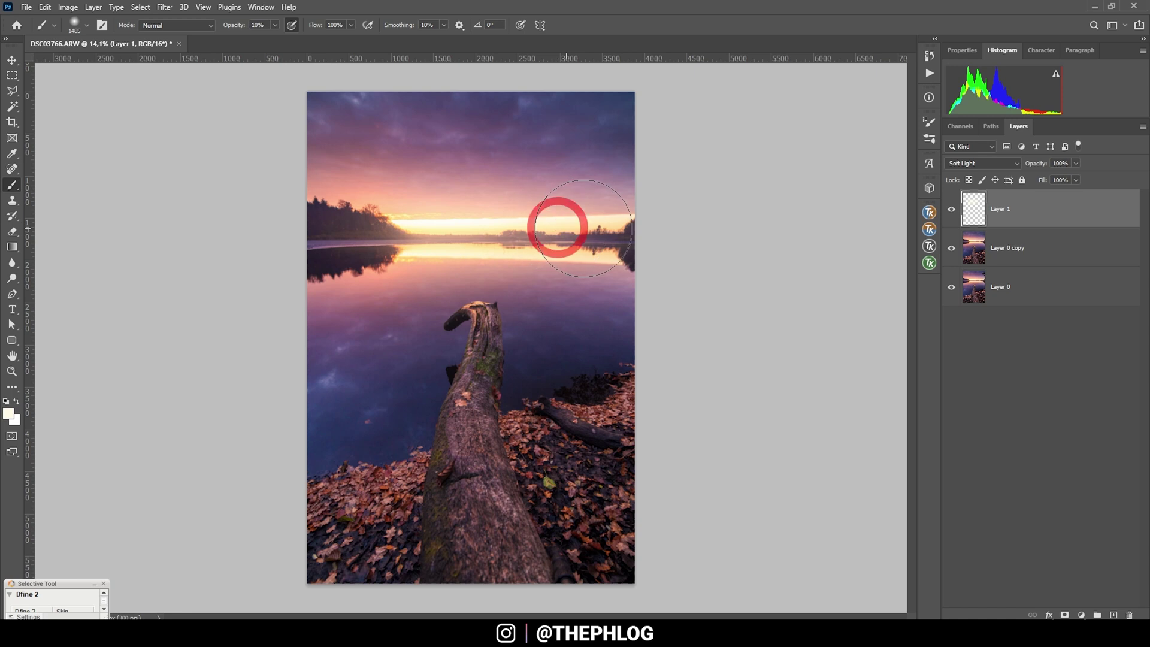
pyautogui.click(608, 226)
pyautogui.press('[')
pyautogui.press('[')
pyautogui.press('[')
pyautogui.press('[')
pyautogui.press('[')
pyautogui.press('[')
pyautogui.press('[')
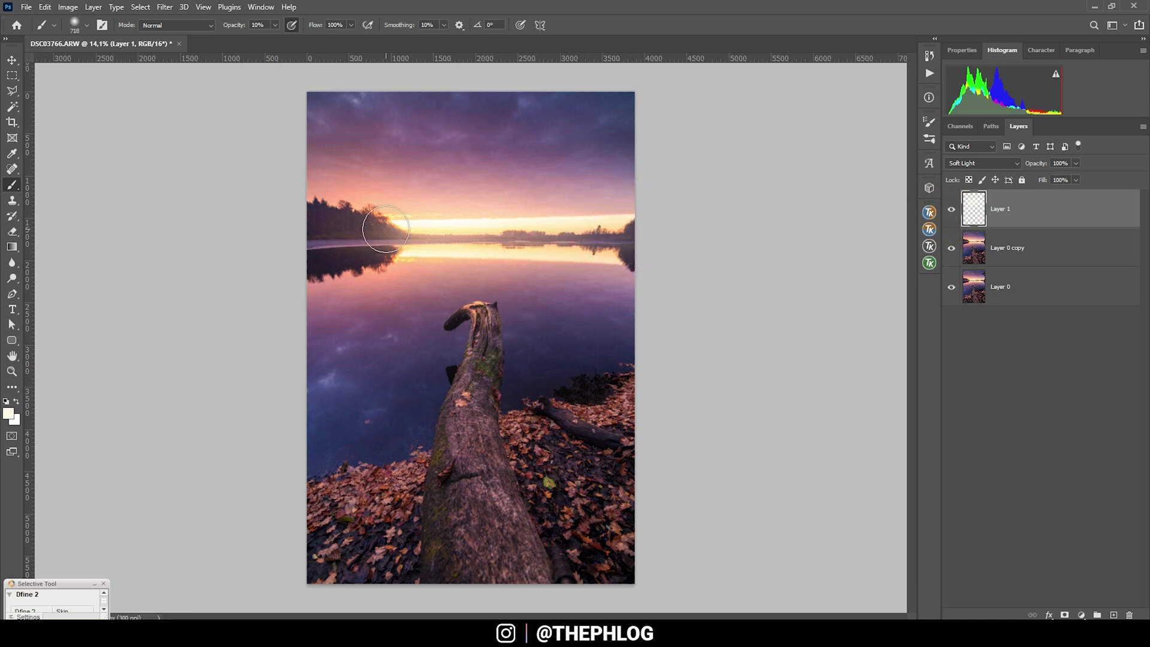
pyautogui.click(1114, 615)
# Step: Set Layer 2 to Hard Light and paint a brighter glow along the horizon
pyautogui.click(983, 163)
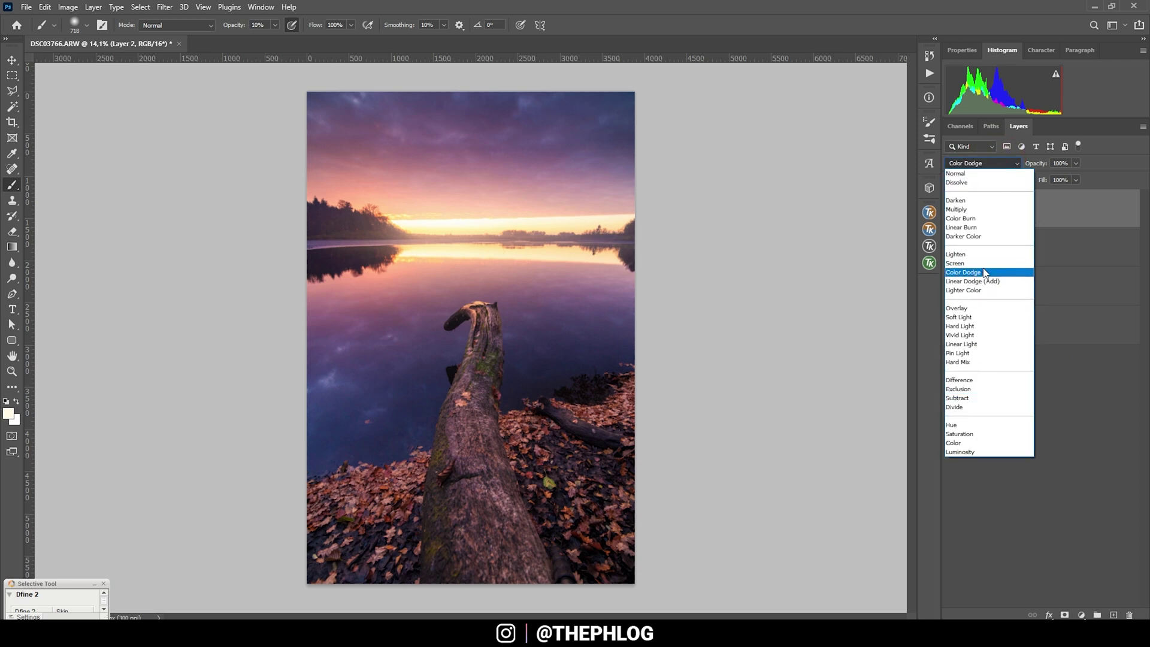
pyautogui.click(977, 326)
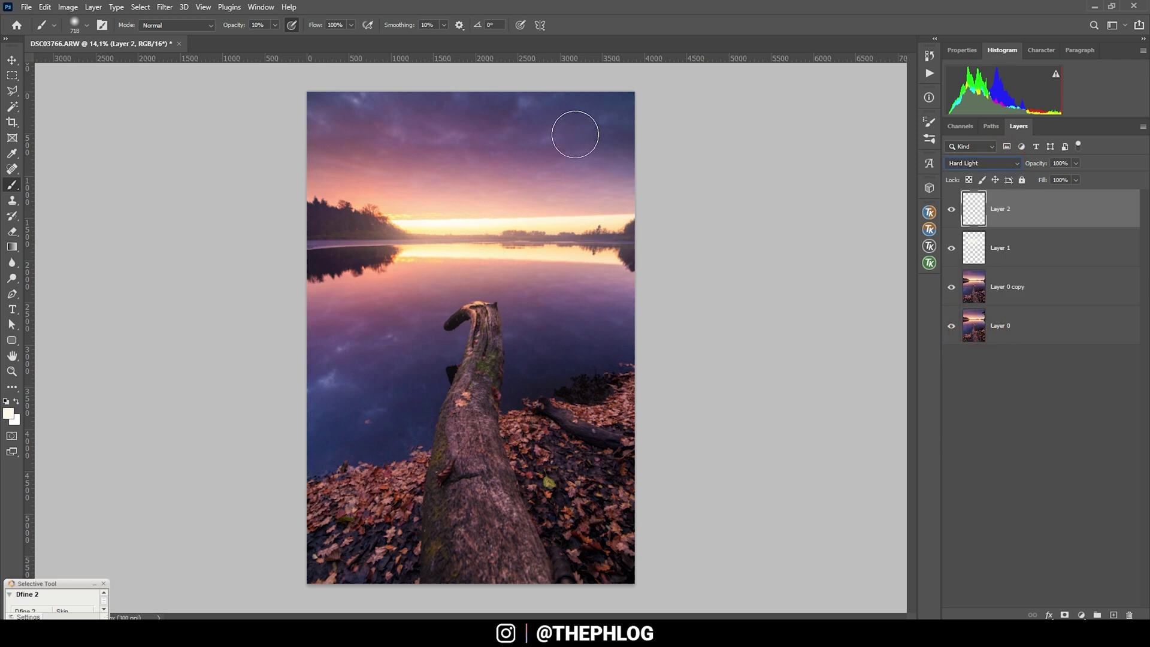
pyautogui.keyDown('alt'); pyautogui.rightClick(409, 232); pyautogui.keyUp('alt')
pyautogui.keyDown('alt'); pyautogui.rightClick(406, 225); pyautogui.keyUp('alt')
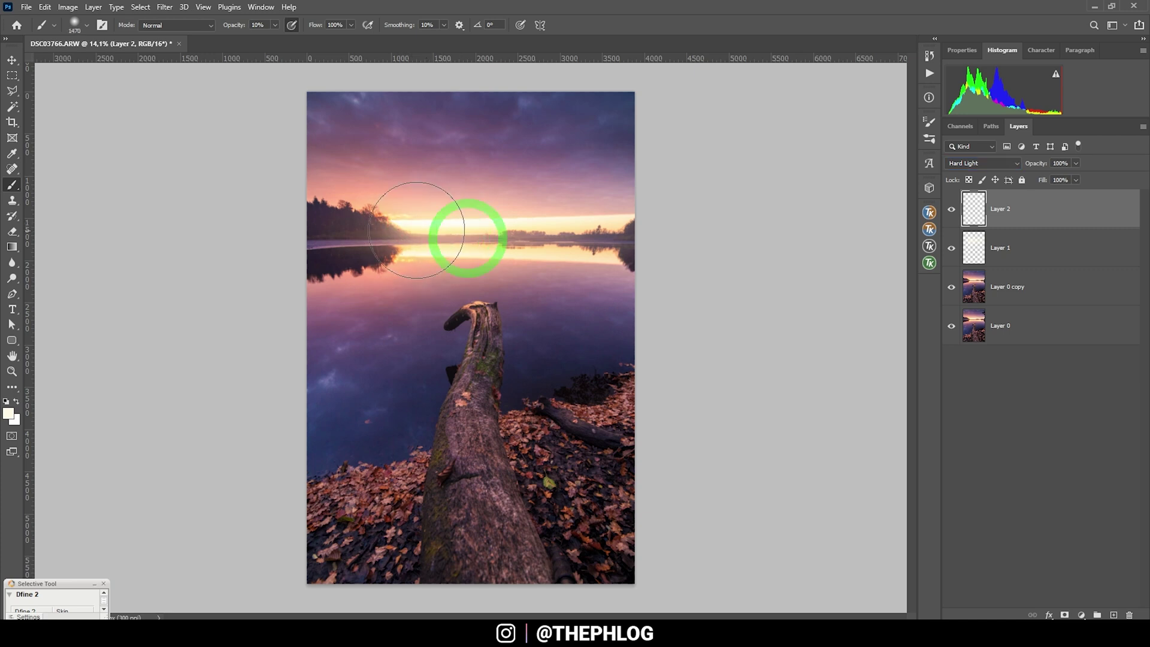
pyautogui.moveTo(416, 230)
pyautogui.mouseDown()
pyautogui.moveTo(398, 226)
pyautogui.moveTo(491, 234)
pyautogui.mouseUp()
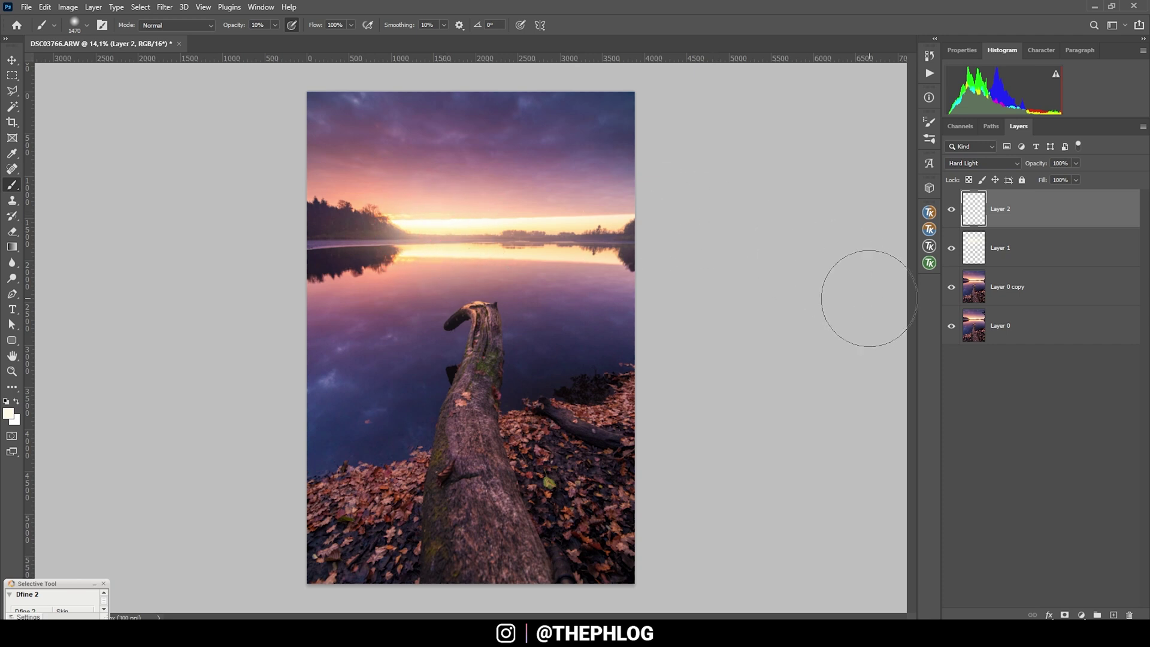
# Step: Toggle Layer 2 to compare, then merge all four layers into one
pyautogui.click(951, 209)
pyautogui.click(951, 209)
pyautogui.keyDown('shift'); pyautogui.click(1011, 330); pyautogui.keyUp('shift')
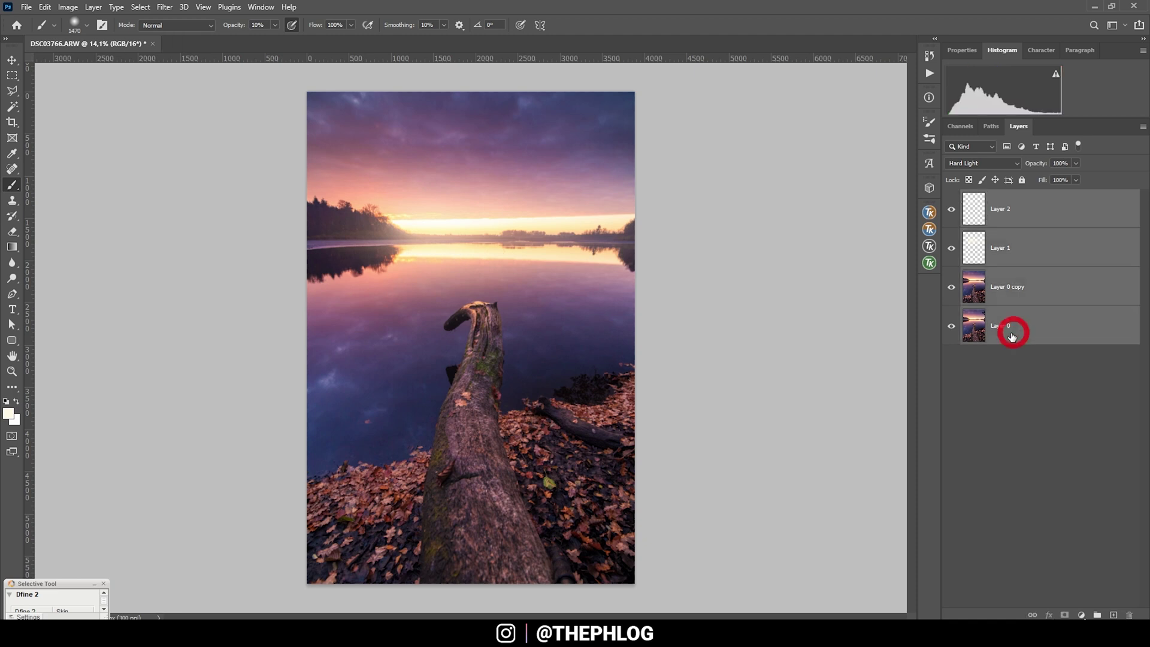
pyautogui.hotkey('ctrl', 'e')
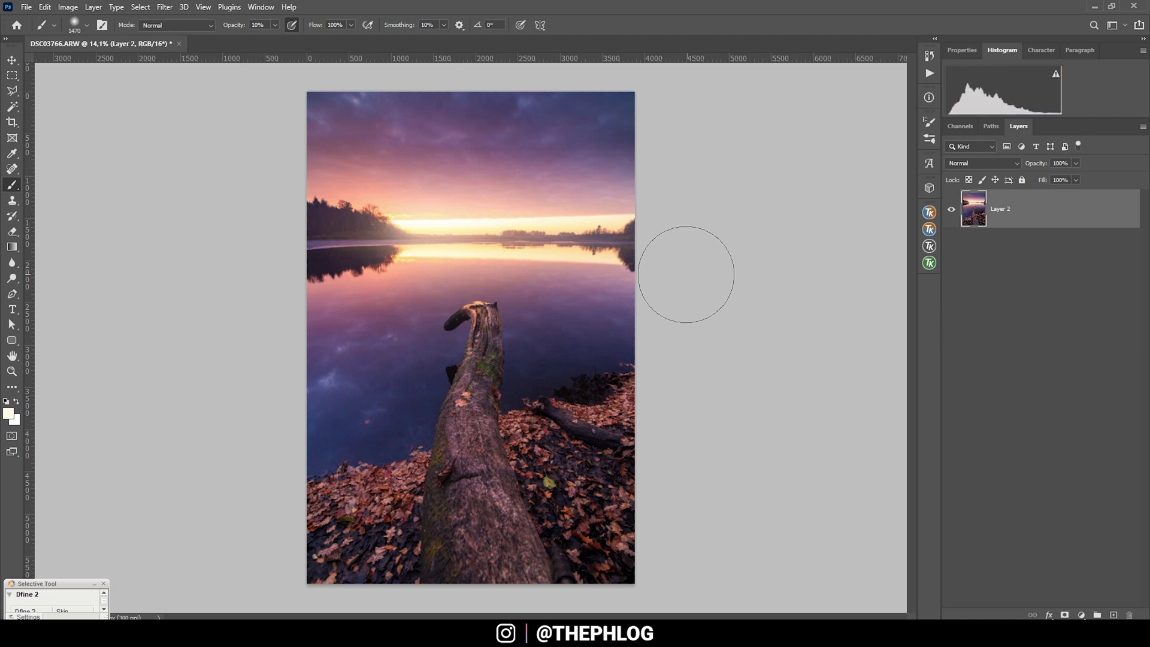
# Step: Add a Curves adjustment with a gentle S-curve brightening highlights and deepening shadows
pyautogui.click(1082, 615)
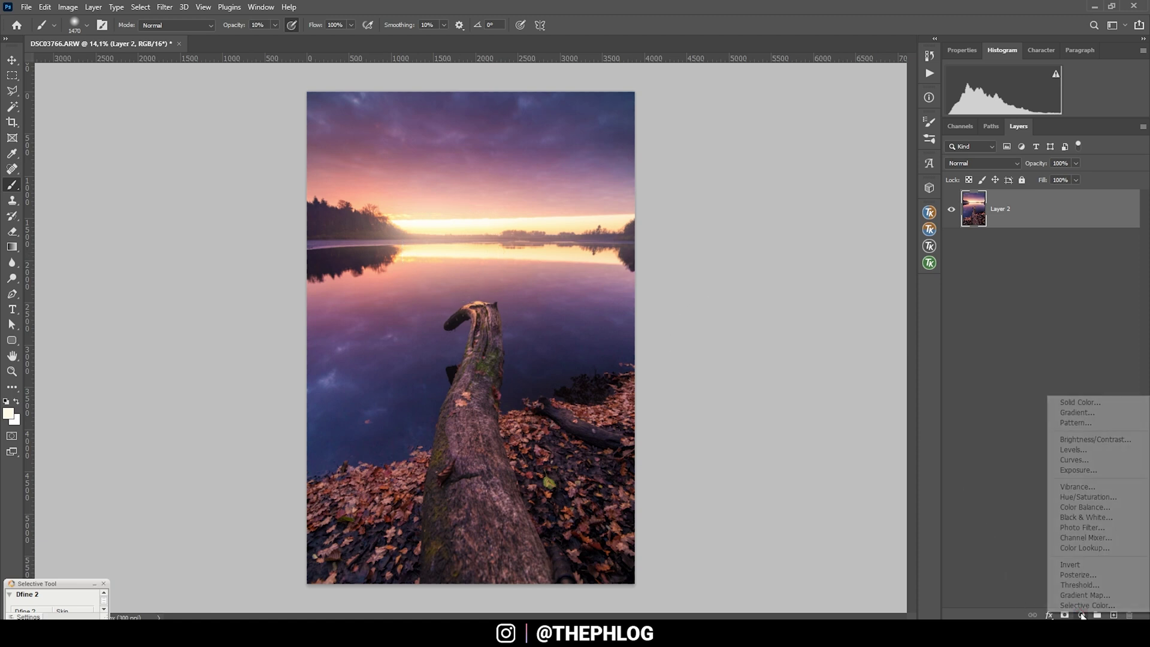
pyautogui.click(1086, 462)
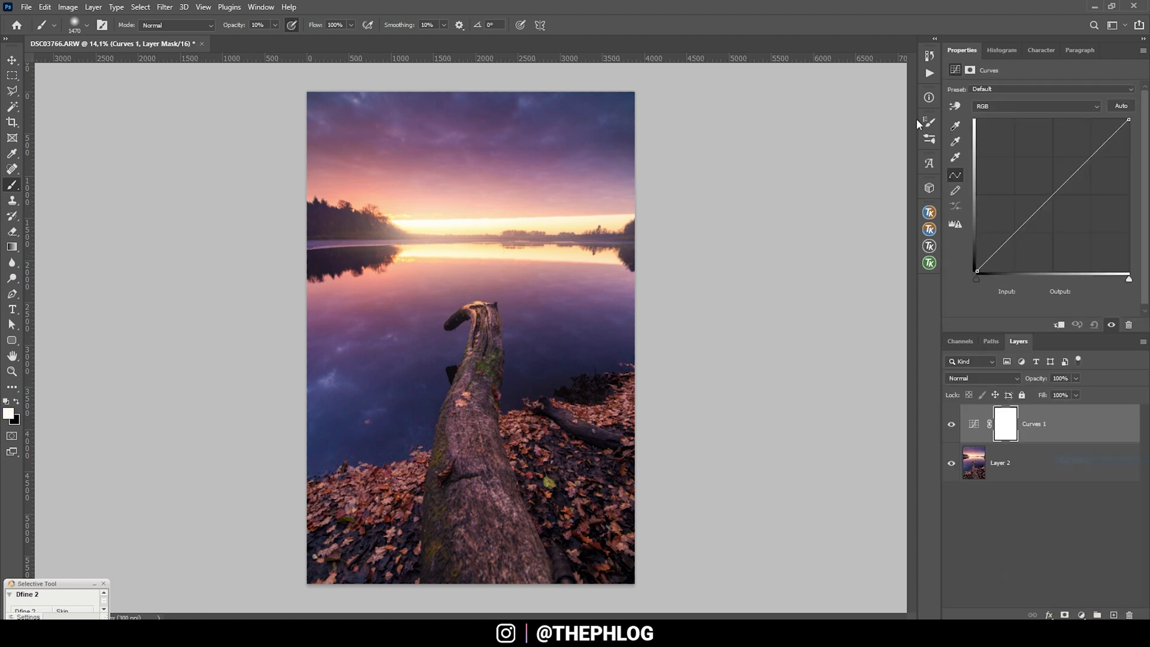
pyautogui.click(1054, 193)
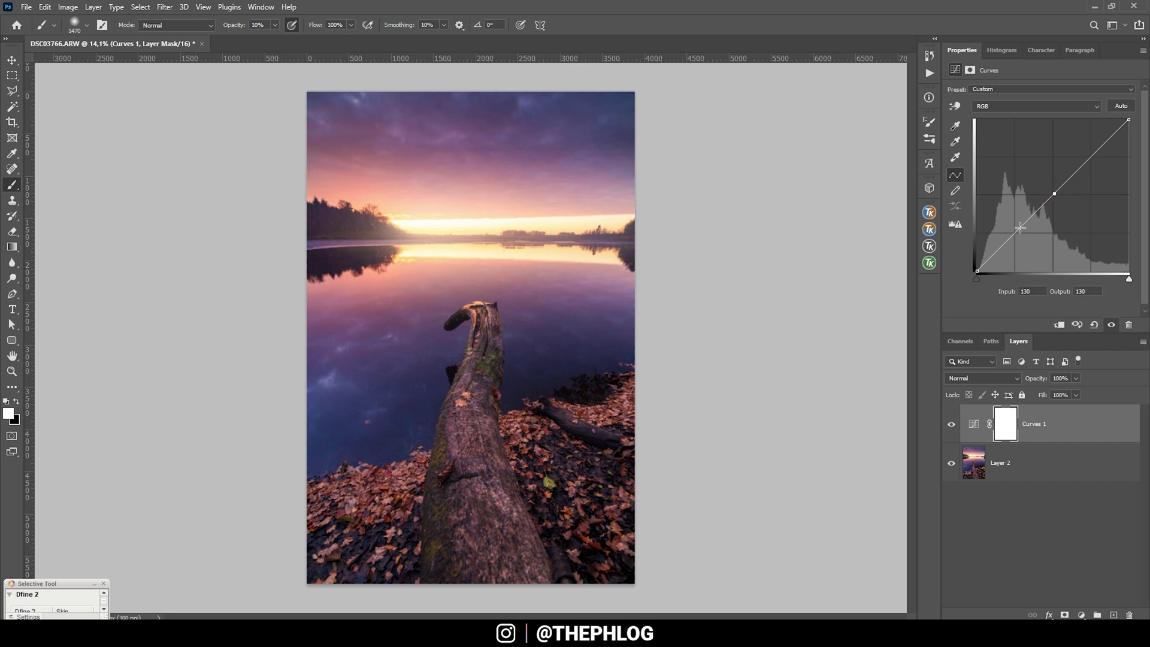
pyautogui.moveTo(1020, 228); pyautogui.dragTo(1021, 231)
pyautogui.moveTo(1088, 160); pyautogui.dragTo(1089, 149)
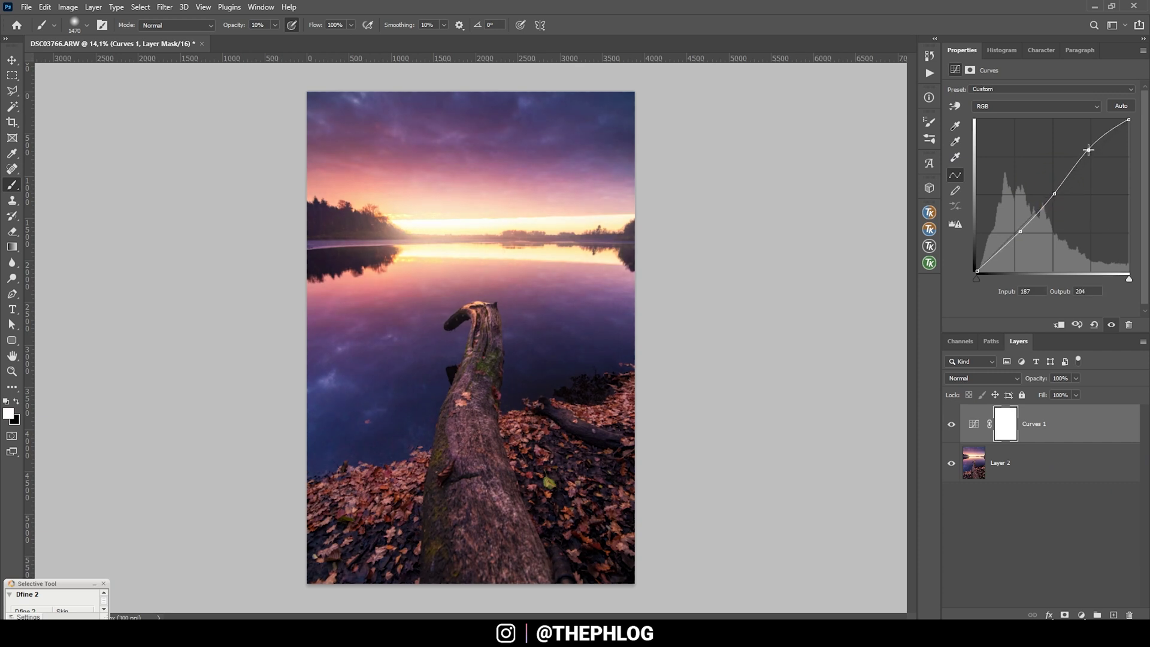
# Step: Compare the curve on and off, then target the Curves 1 mask with a smaller brush
pyautogui.click(951, 425)
pyautogui.click(951, 424)
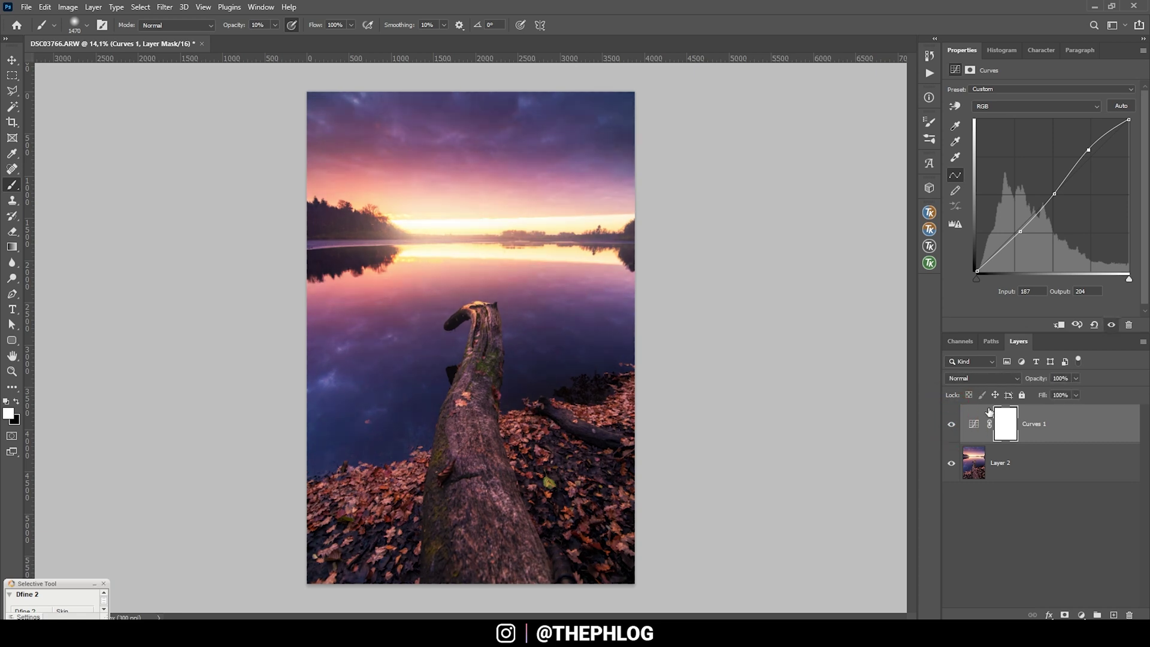
pyautogui.click(1005, 440)
pyautogui.press('[')
pyautogui.press('[')
pyautogui.press('[')
pyautogui.press('[')
pyautogui.press('[')
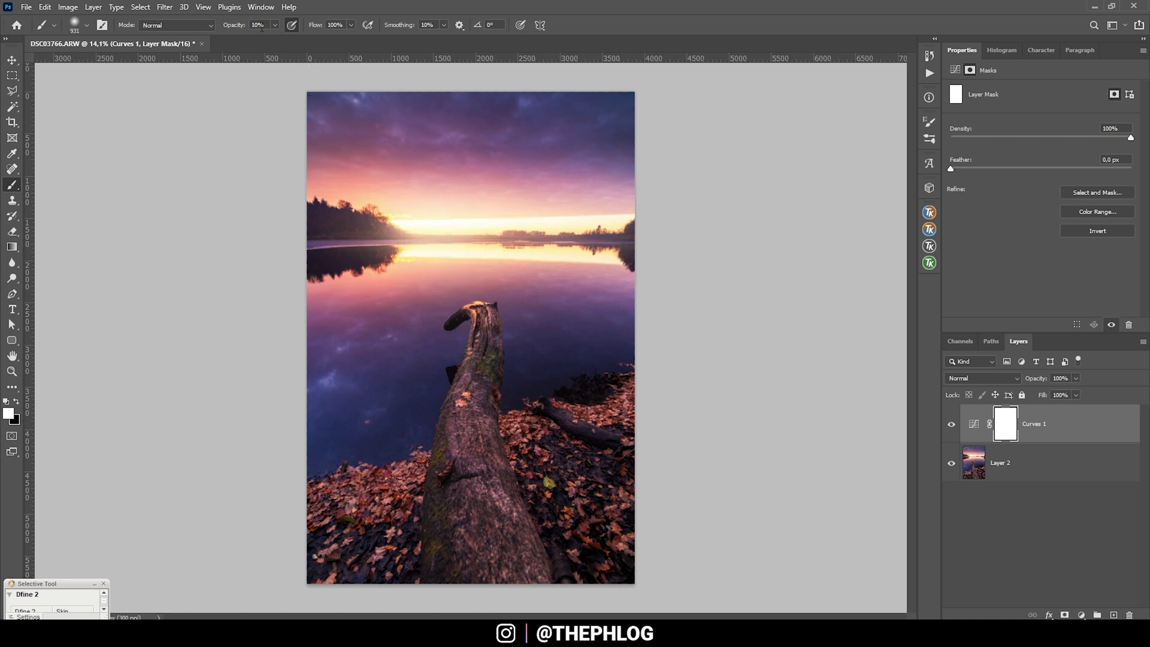
# Step: Paint black at 31% opacity on the Curves mask over the horizon and lower-left leaves
pyautogui.click(275, 25)
pyautogui.click(287, 40)
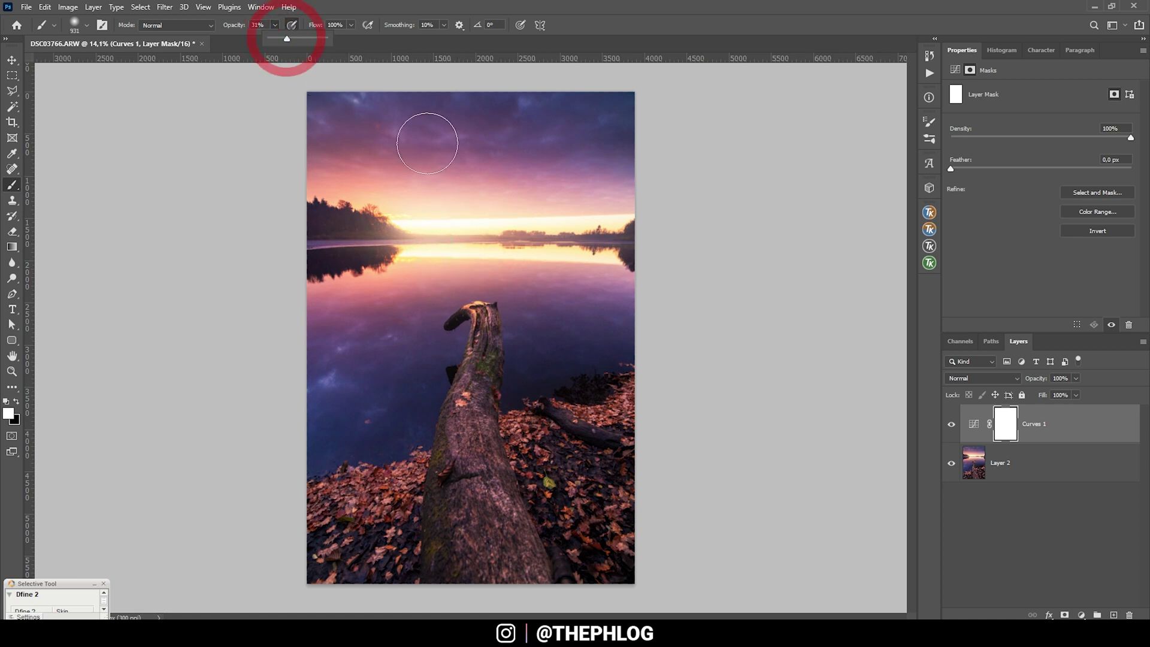
pyautogui.click(17, 401)
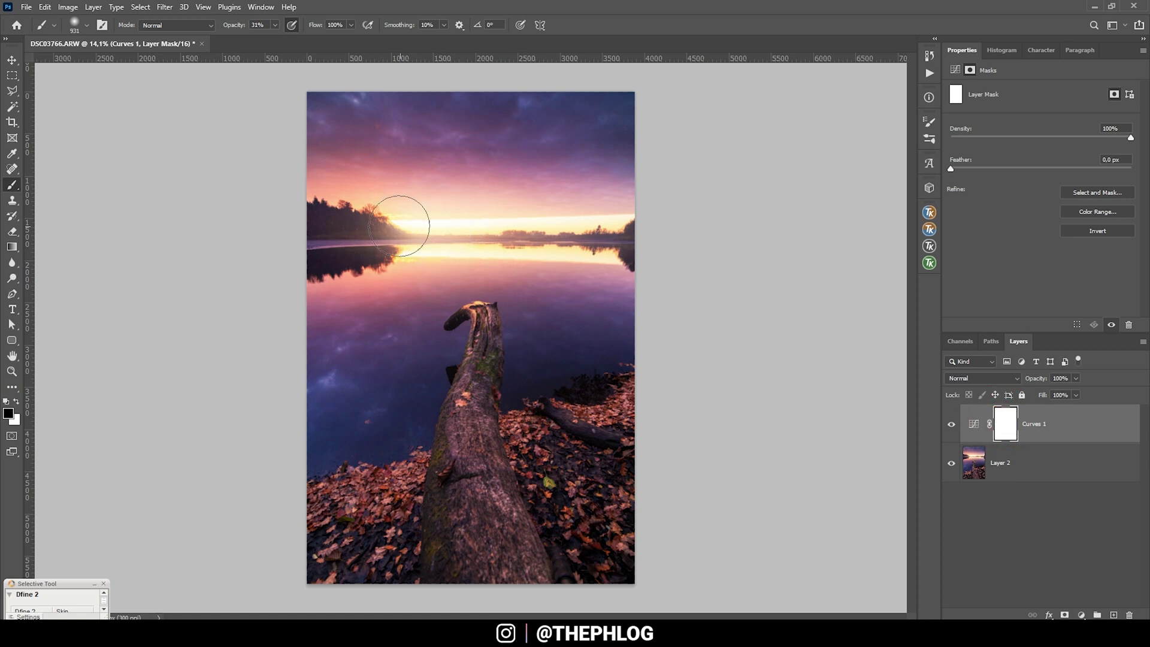
pyautogui.moveTo(427, 226); pyautogui.dragTo(385, 228)
pyautogui.press(']')
pyautogui.press(']')
pyautogui.press(']')
pyautogui.press(']')
pyautogui.press(']')
pyautogui.press(']')
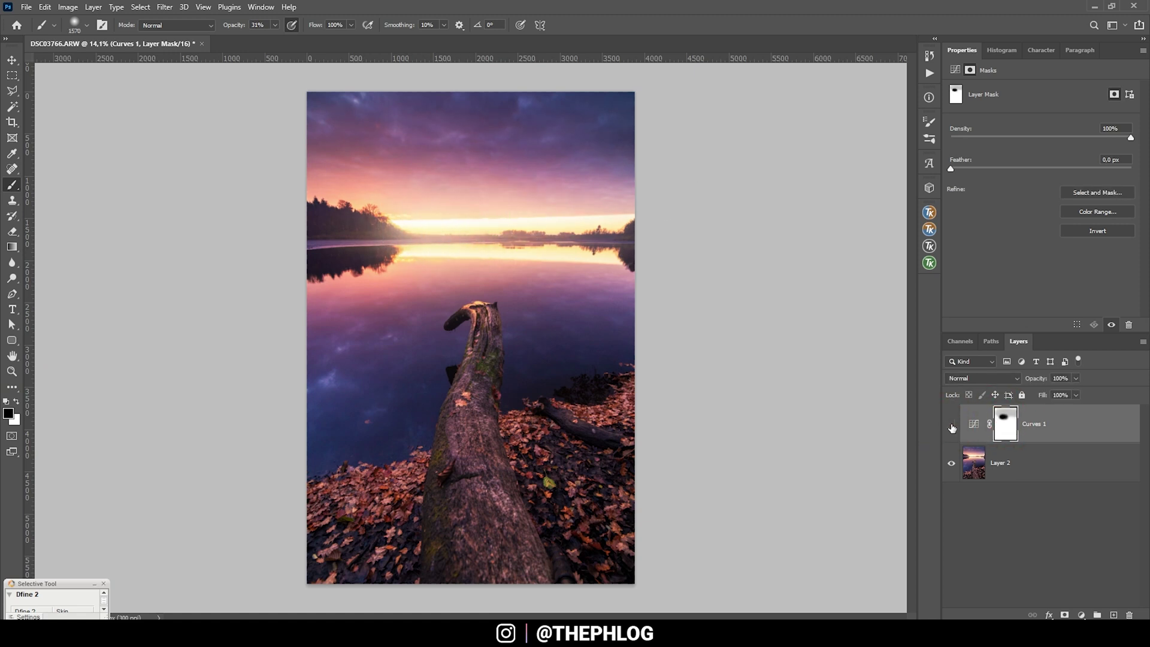
pyautogui.moveTo(315, 504); pyautogui.dragTo(475, 411)
# Step: Select Curves 1 with Layer 2 and merge them into one layer
pyautogui.click(1035, 480)
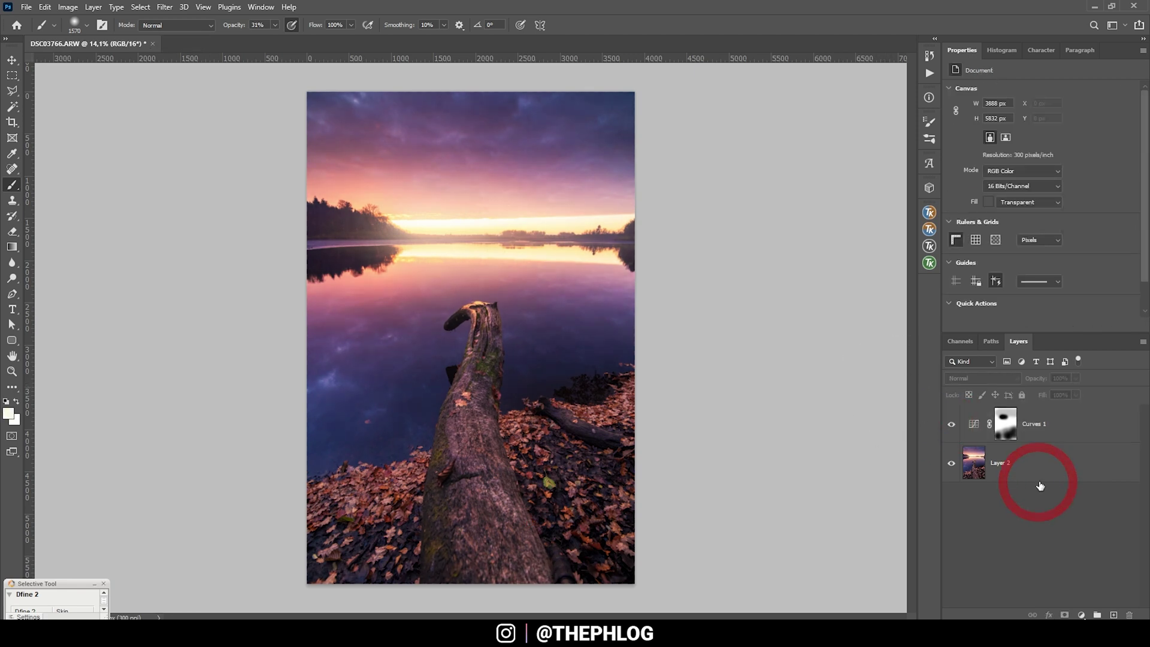
pyautogui.click(1045, 418)
pyautogui.keyDown('shift'); pyautogui.click(1021, 453); pyautogui.keyUp('shift')
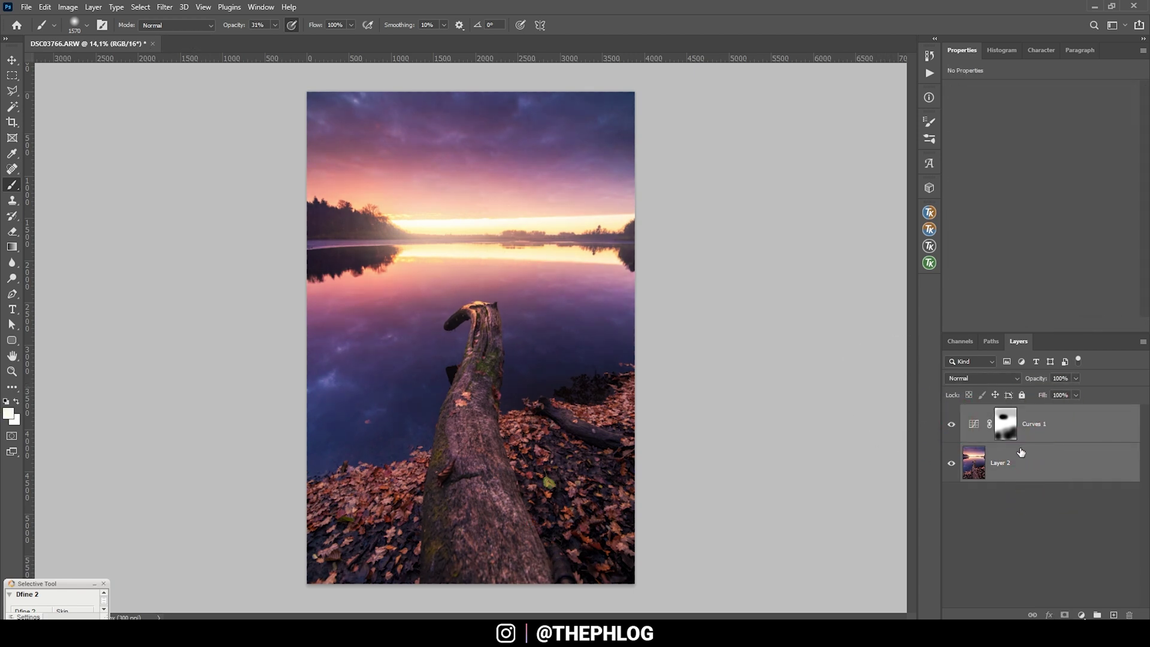
pyautogui.hotkey('ctrl', 'e')
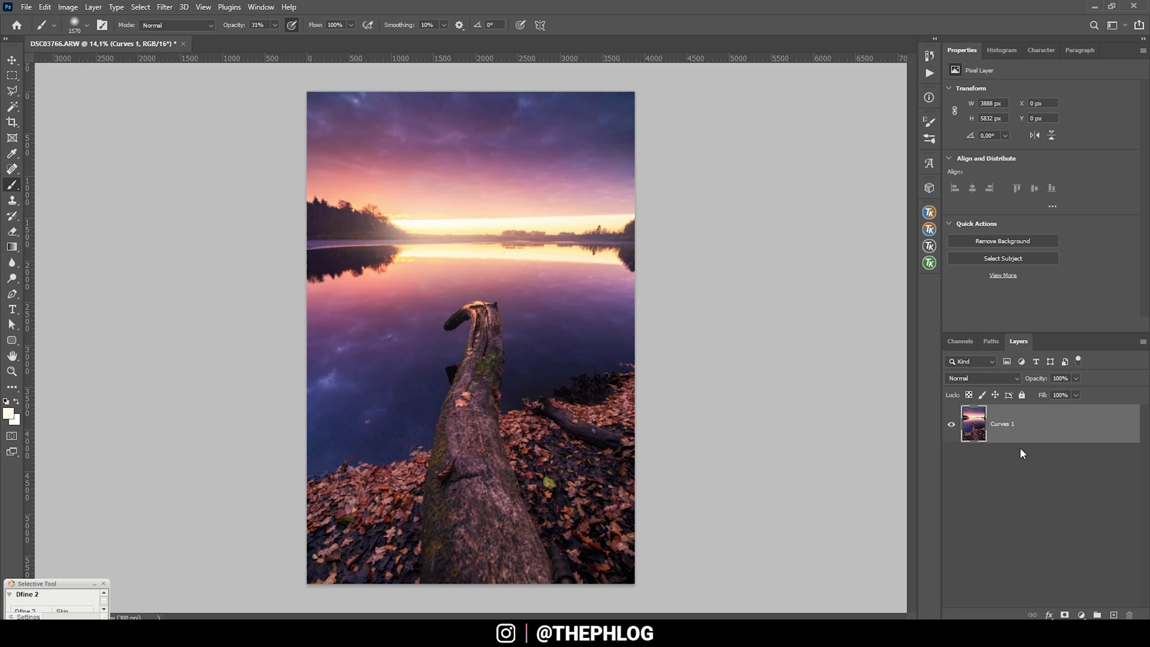
pyautogui.click(163, 7)
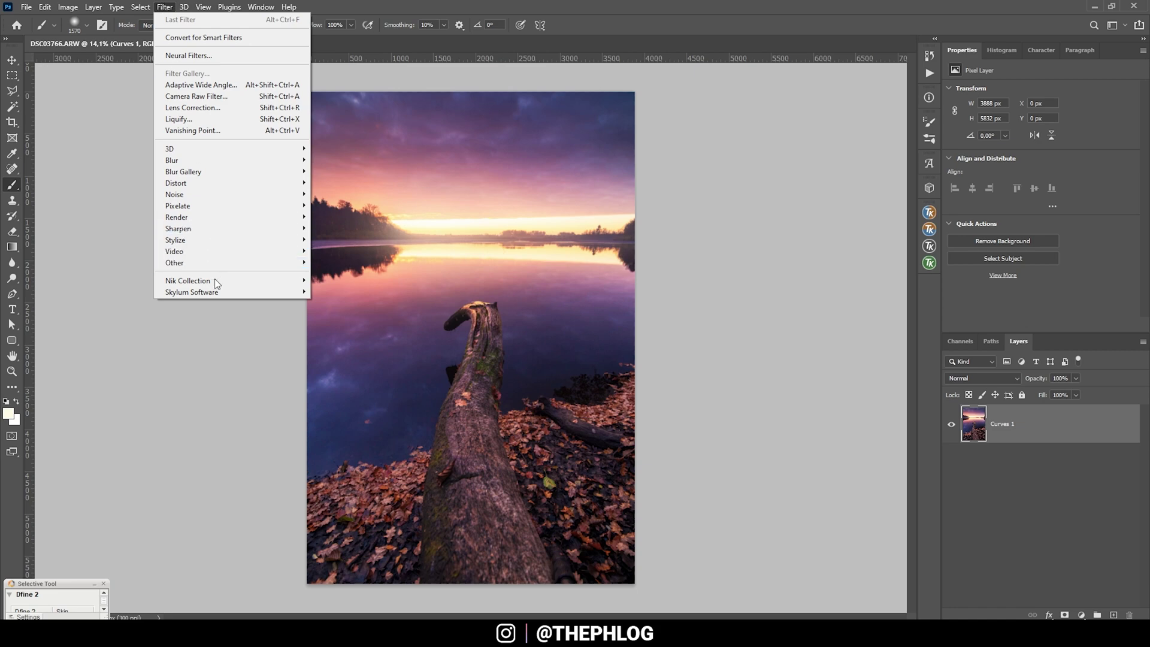
# Step: Launch Color Efex Pro 4, set Polarization strength to 49%, and add a second filter
pyautogui.moveTo(264, 281)
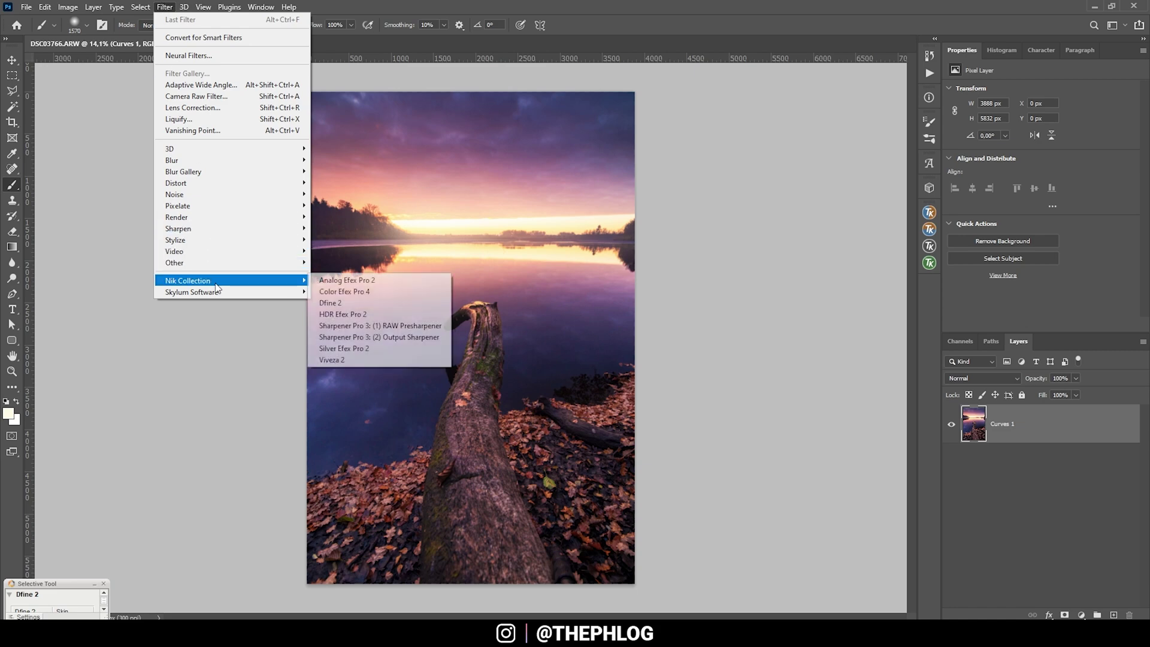
pyautogui.click(366, 293)
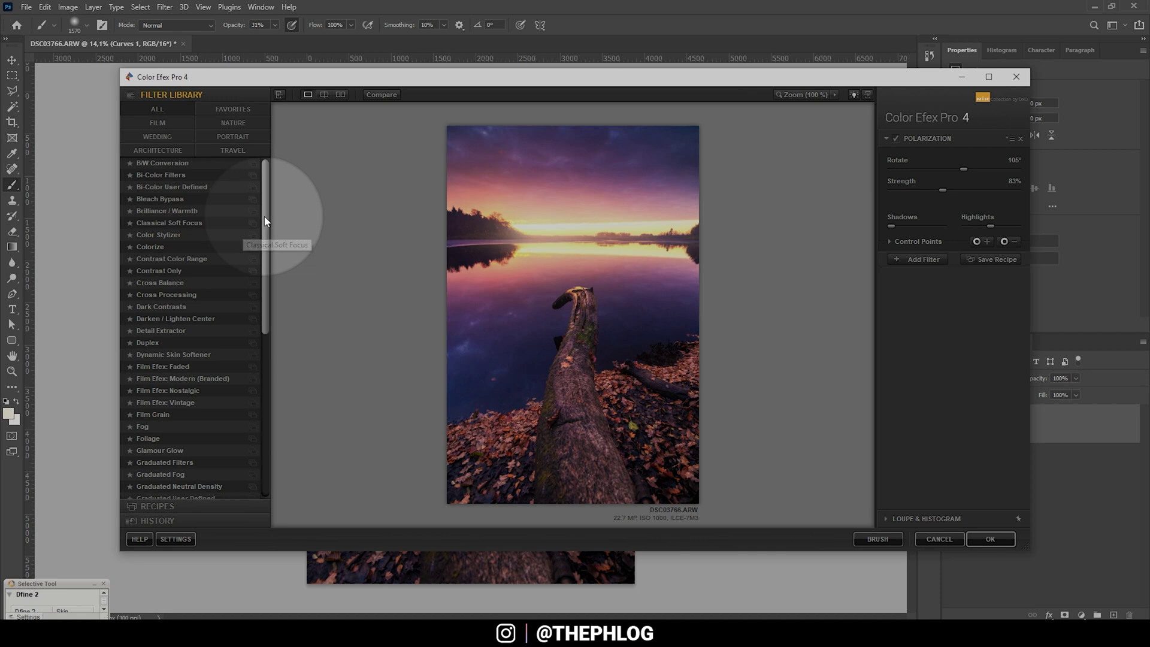
pyautogui.moveTo(264, 217); pyautogui.dragTo(253, 433)
pyautogui.click(164, 353)
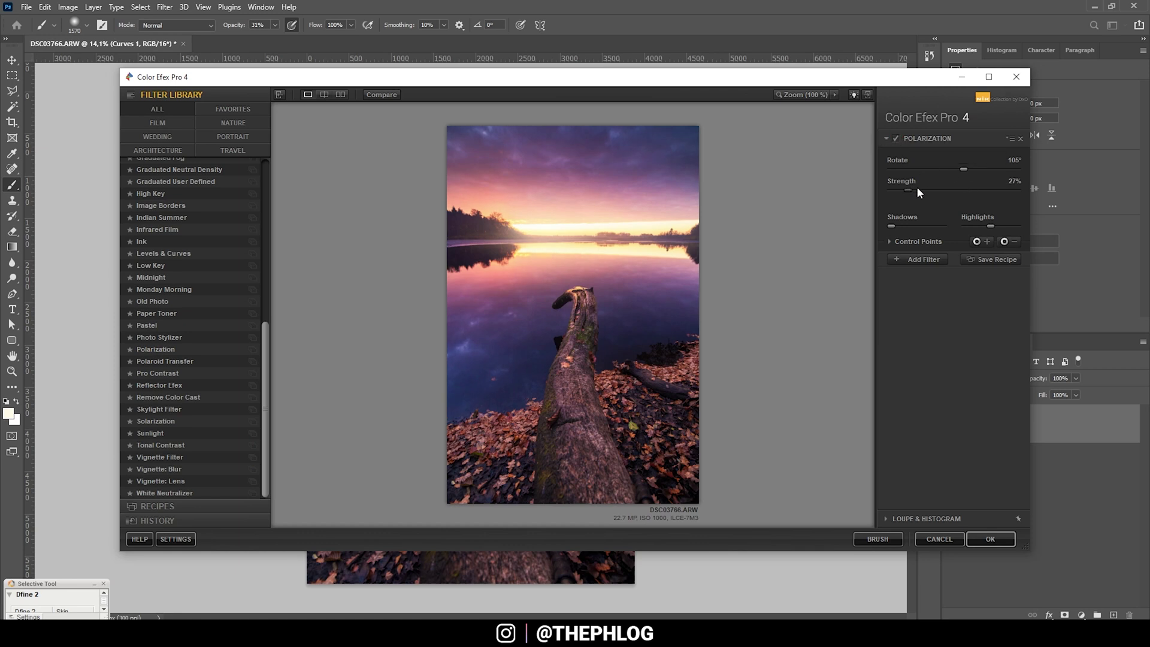
pyautogui.moveTo(917, 188); pyautogui.dragTo(964, 187)
pyautogui.moveTo(925, 190); pyautogui.dragTo(955, 187)
pyautogui.moveTo(937, 191); pyautogui.dragTo(923, 192)
pyautogui.click(902, 258)
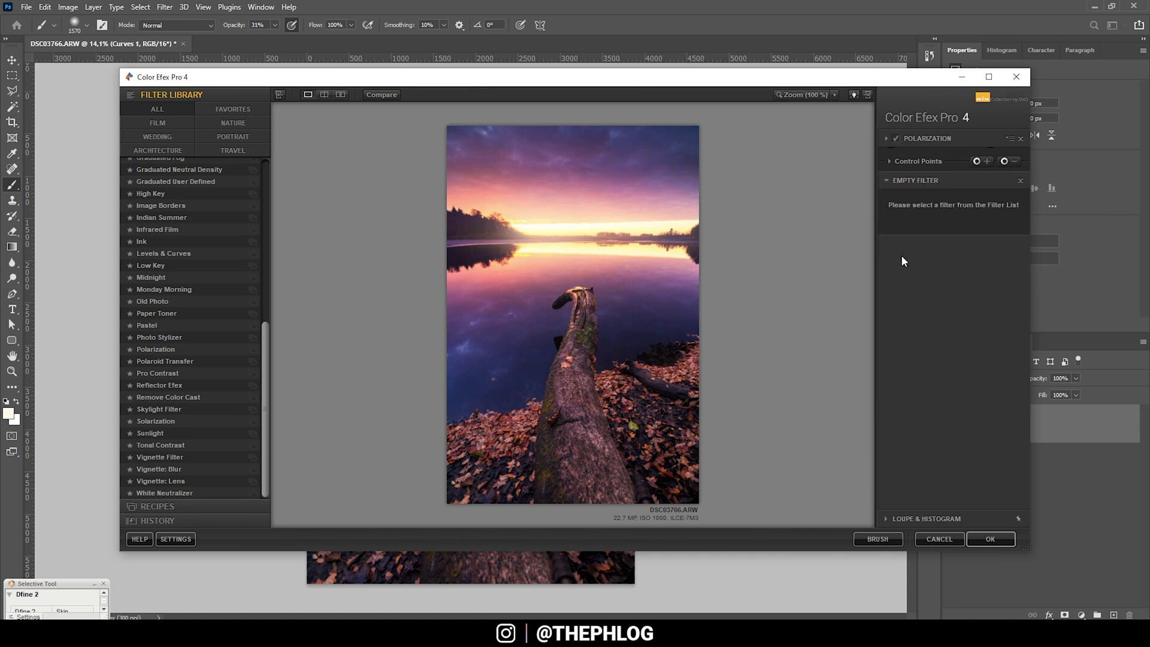
# Step: Add Tonal Contrast with Highlights, Shadows and Saturation at 0% and Midtones at 31%
pyautogui.click(177, 445)
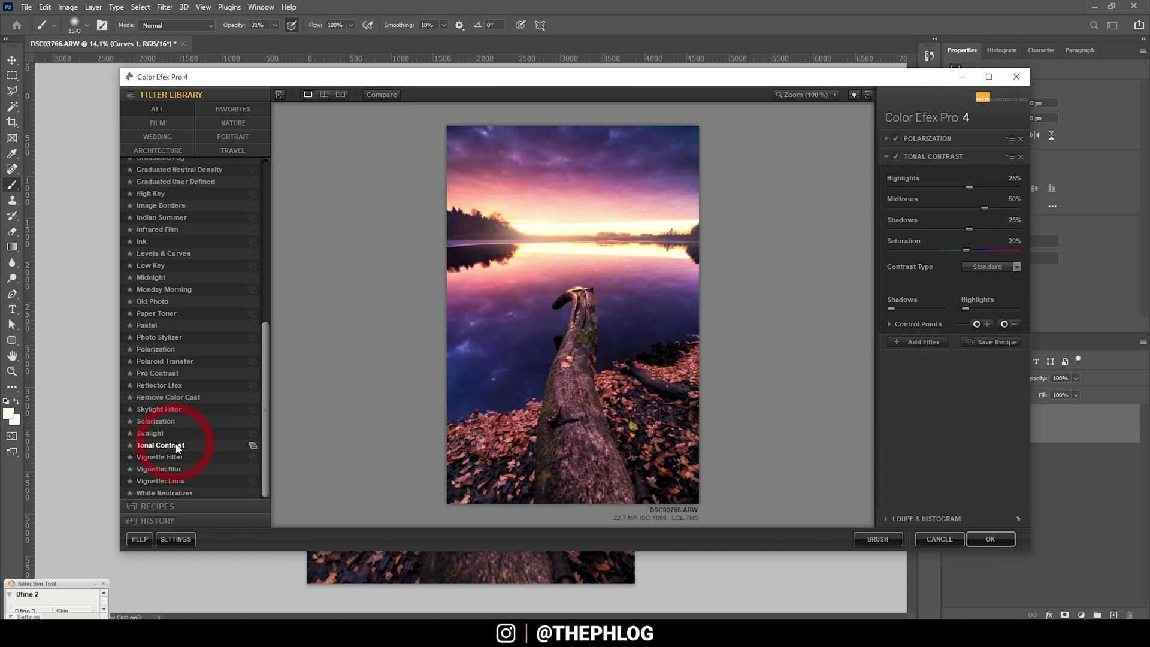
pyautogui.click(1012, 178)
pyautogui.click(1014, 199)
pyautogui.click(1013, 220)
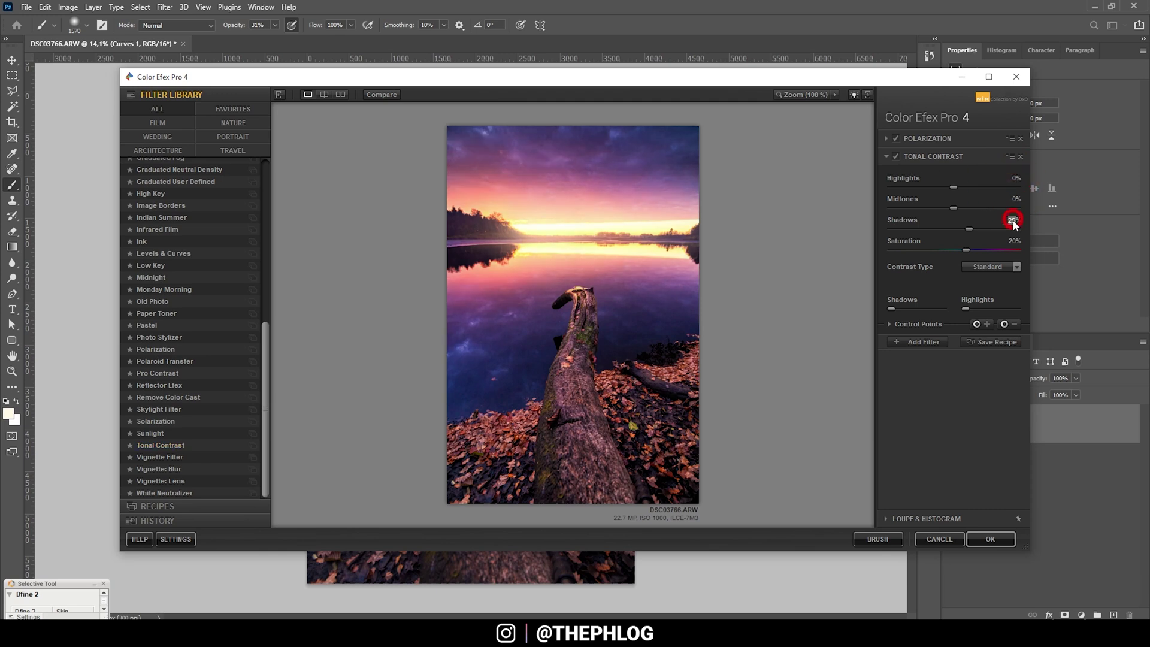
pyautogui.click(1013, 241)
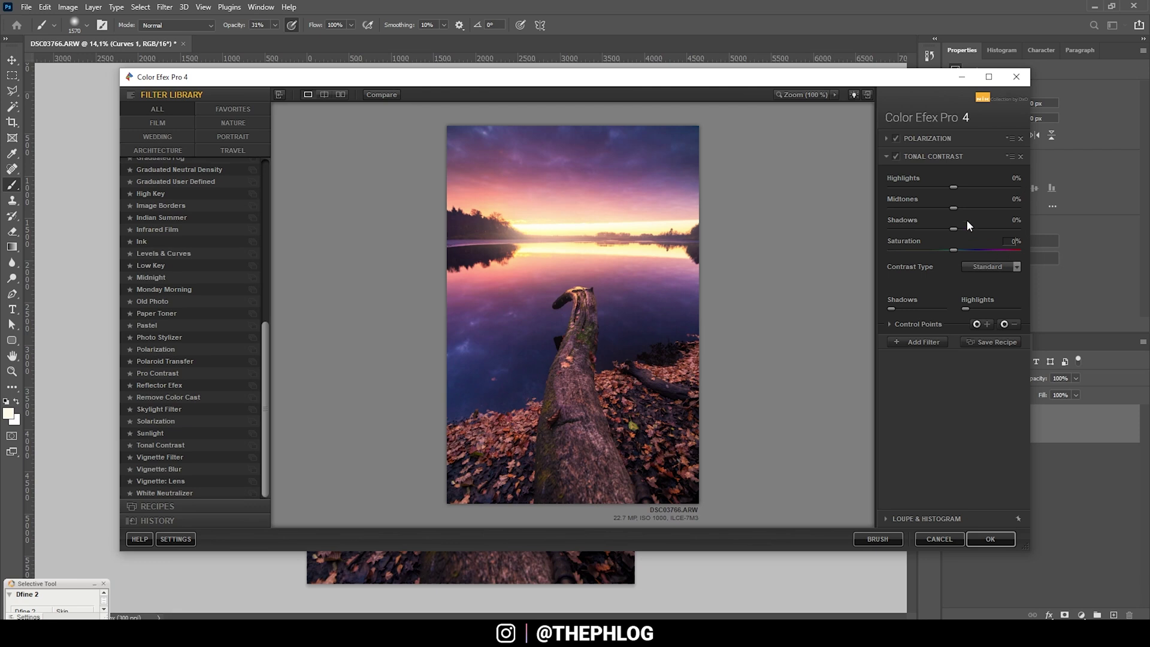
pyautogui.moveTo(959, 208); pyautogui.dragTo(986, 211)
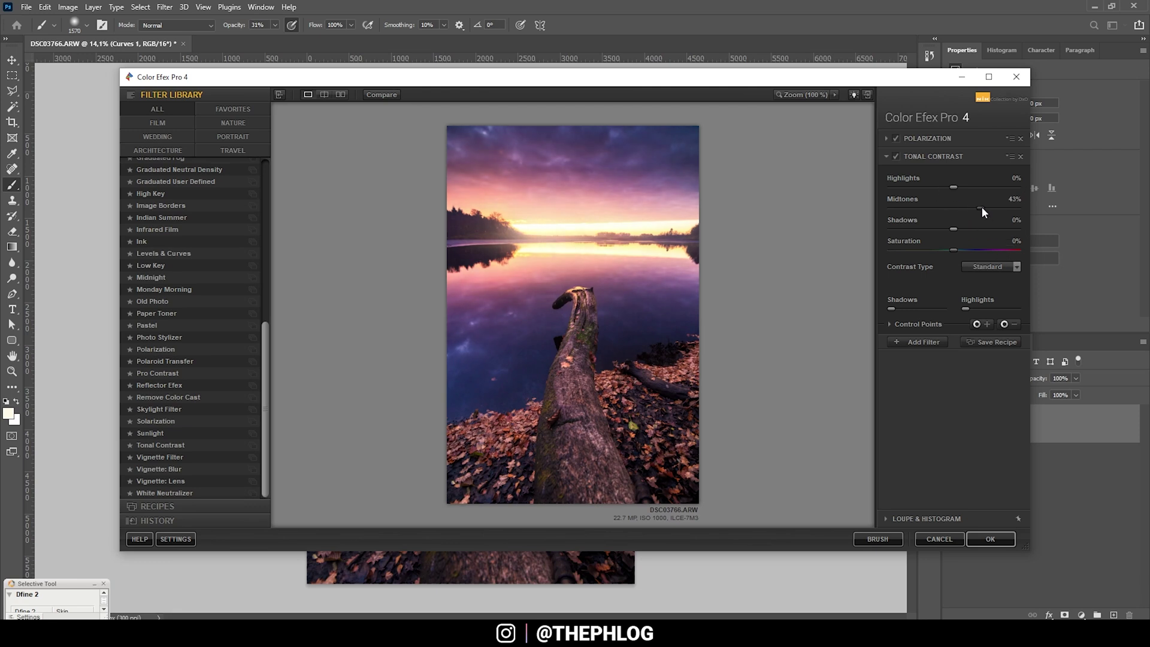
pyautogui.moveTo(971, 211); pyautogui.dragTo(983, 212)
# Step: Place a control point on the log, widen its area, and fine-tune its Midtones contrast
pyautogui.click(977, 324)
pyautogui.click(581, 423)
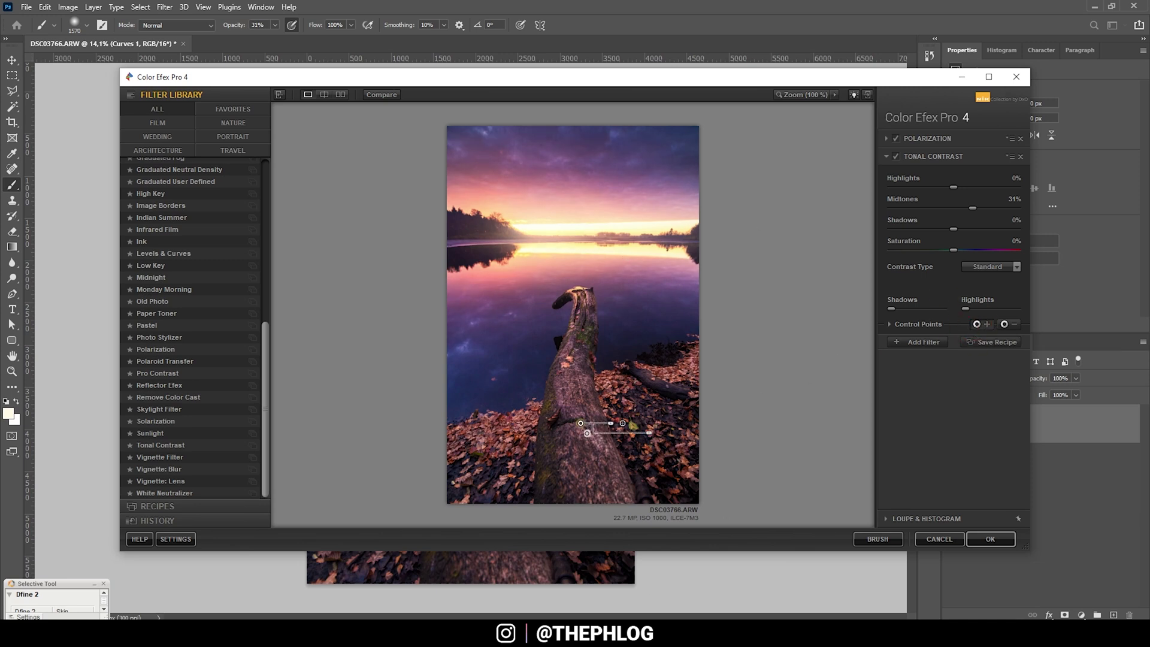
pyautogui.moveTo(611, 423); pyautogui.dragTo(581, 434)
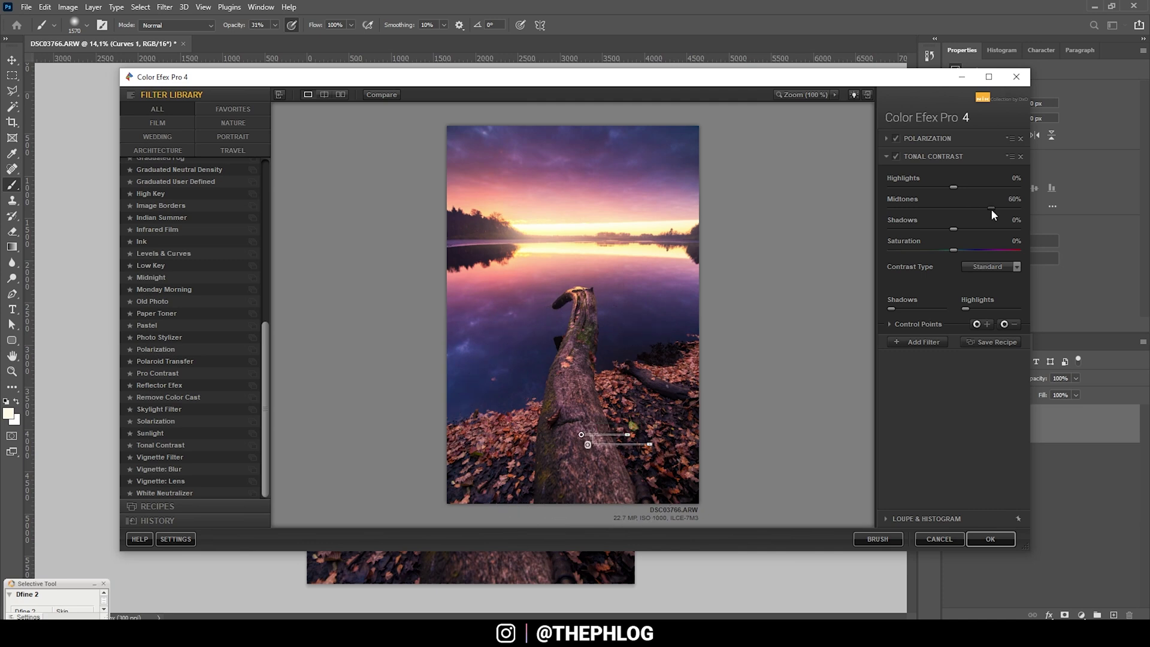
pyautogui.moveTo(994, 209); pyautogui.dragTo(993, 208)
pyautogui.click(923, 342)
# Step: Add Brilliance / Warmth at Warmth 14% and Saturation -4%, applying the result as a new layer
pyautogui.scroll(10, 180, 270)
pyautogui.click(154, 211)
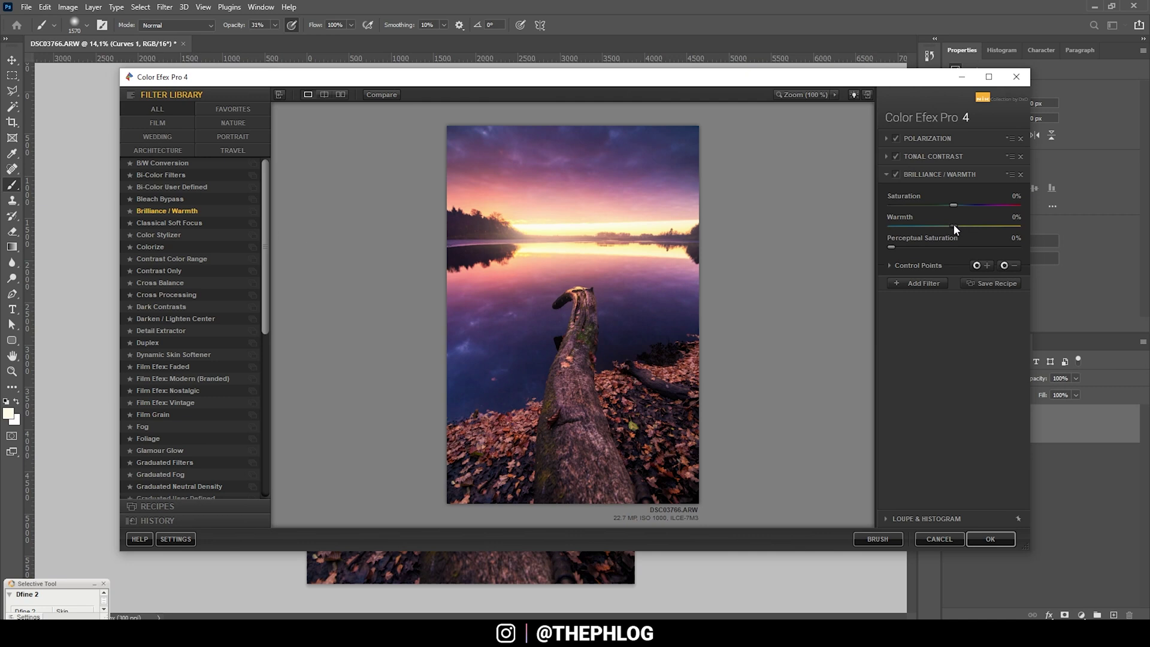
pyautogui.moveTo(953, 225); pyautogui.dragTo(962, 226)
pyautogui.moveTo(953, 205); pyautogui.dragTo(949, 205)
pyautogui.moveTo(950, 205); pyautogui.dragTo(952, 205)
pyautogui.click(990, 539)
pyautogui.click(954, 426)
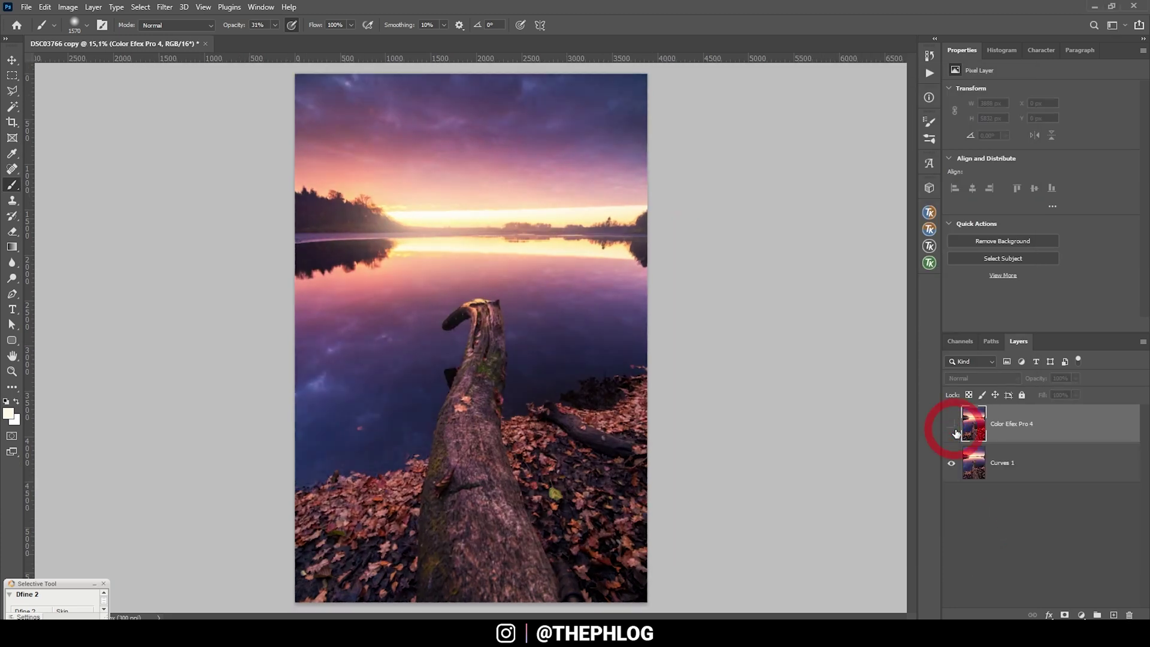
pyautogui.click(954, 427)
pyautogui.scroll(-1, 367, 392)
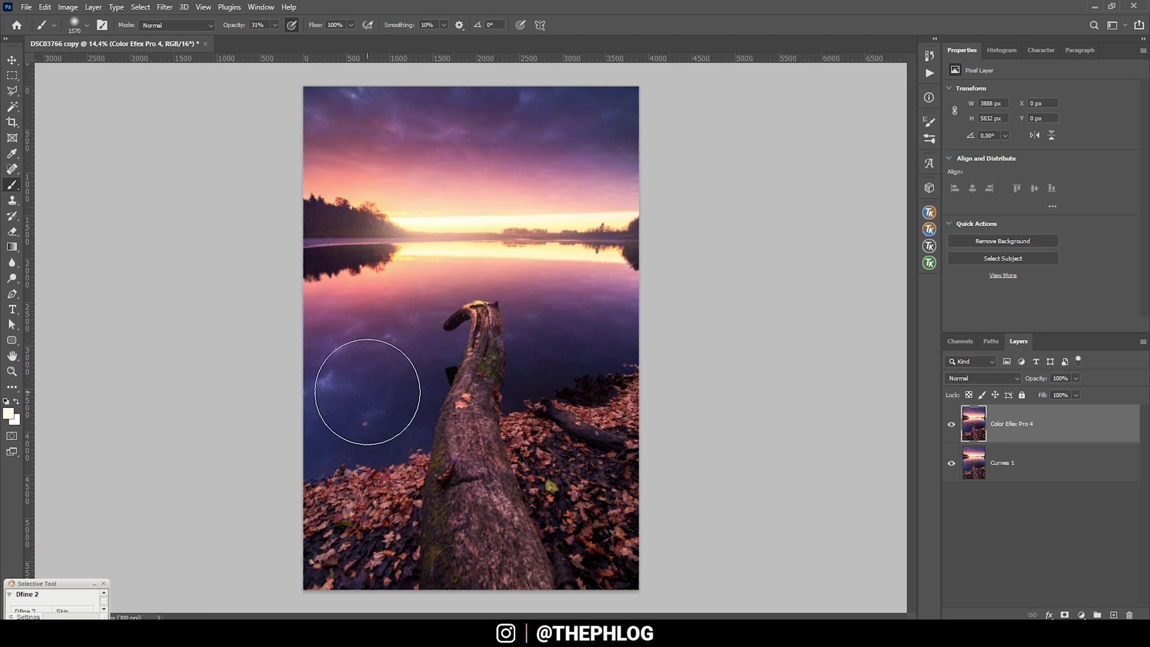